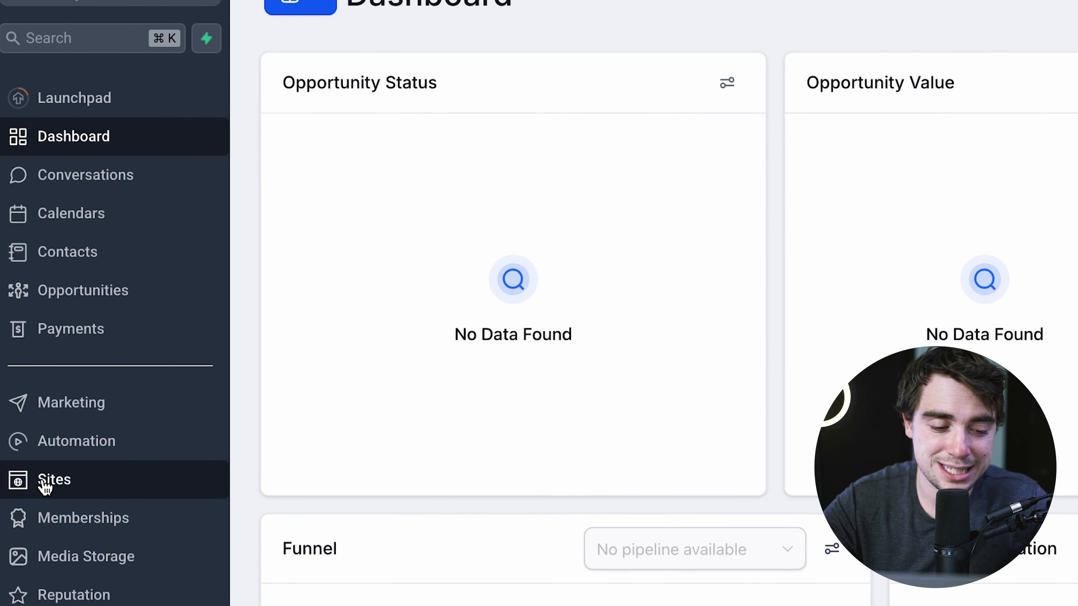
- From Sites > Websites, keep the current sub-account and start a new website
left_click(44, 483)
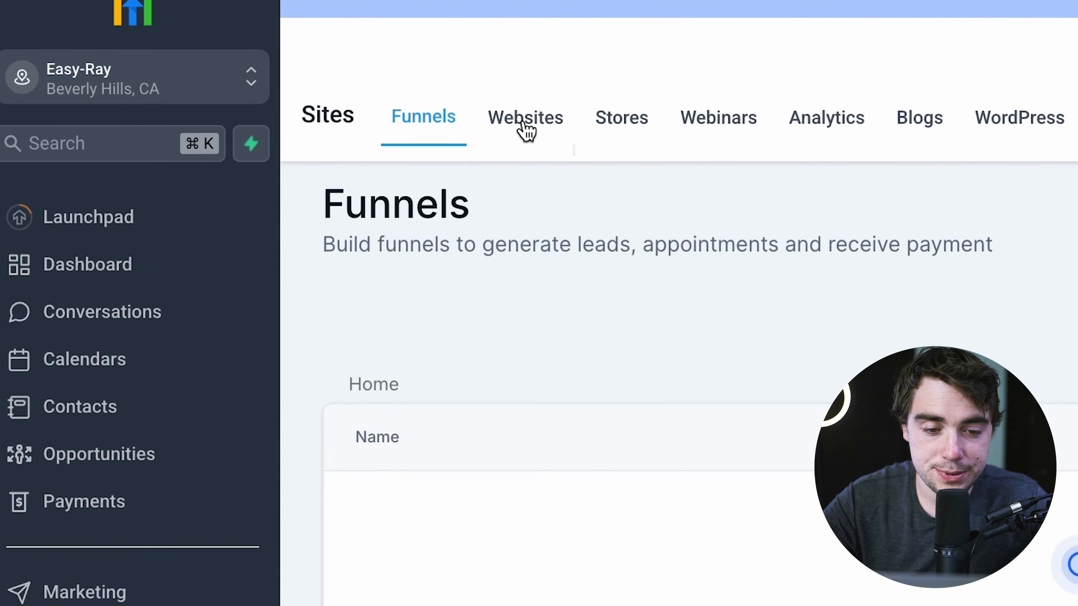
left_click(524, 127)
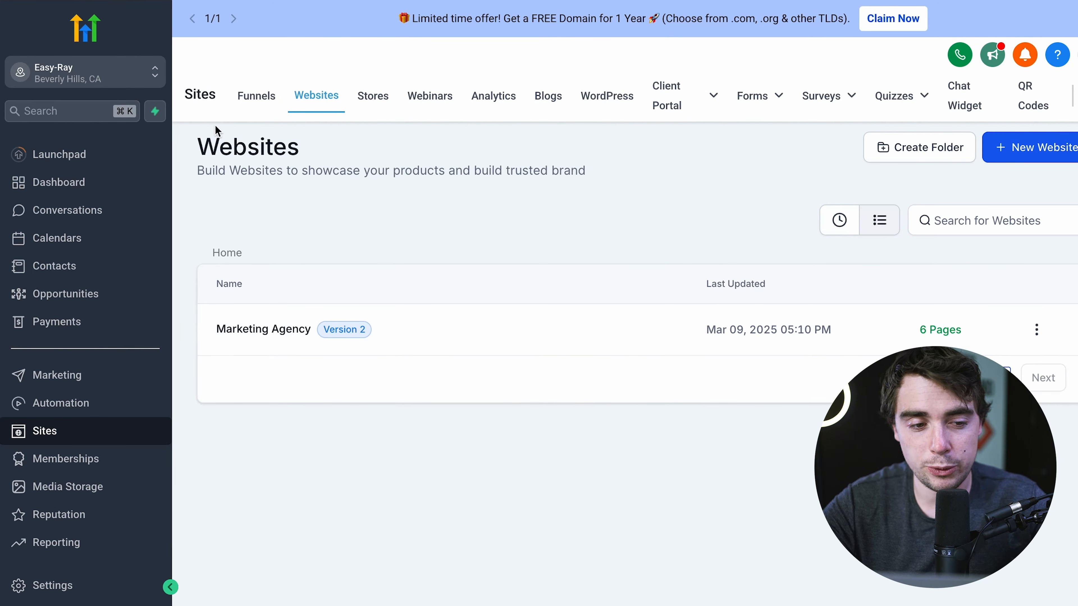
left_click(69, 85)
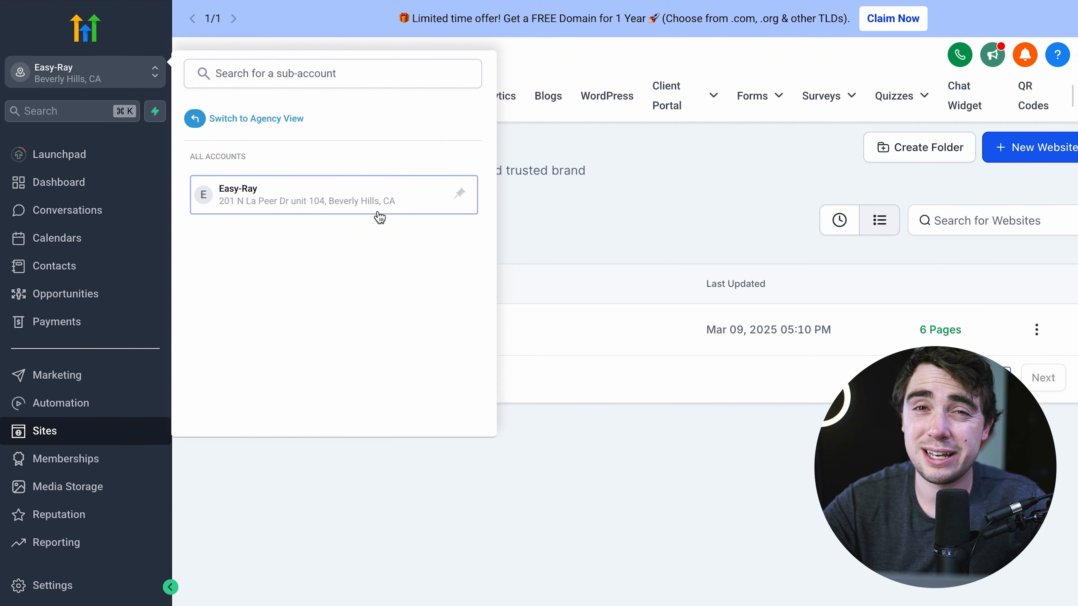
left_click(517, 236)
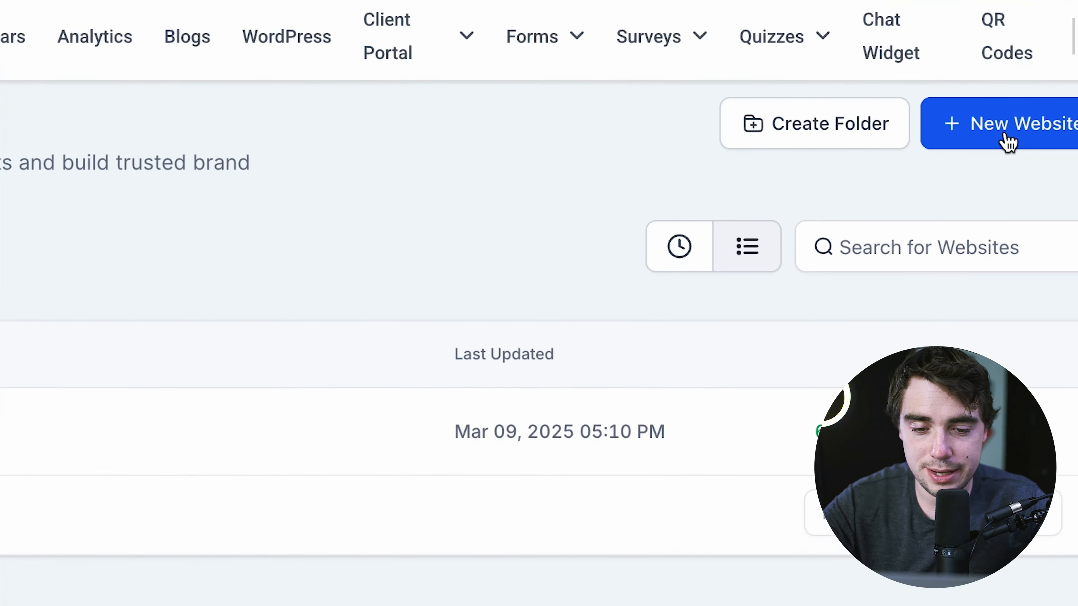
left_click(1008, 142)
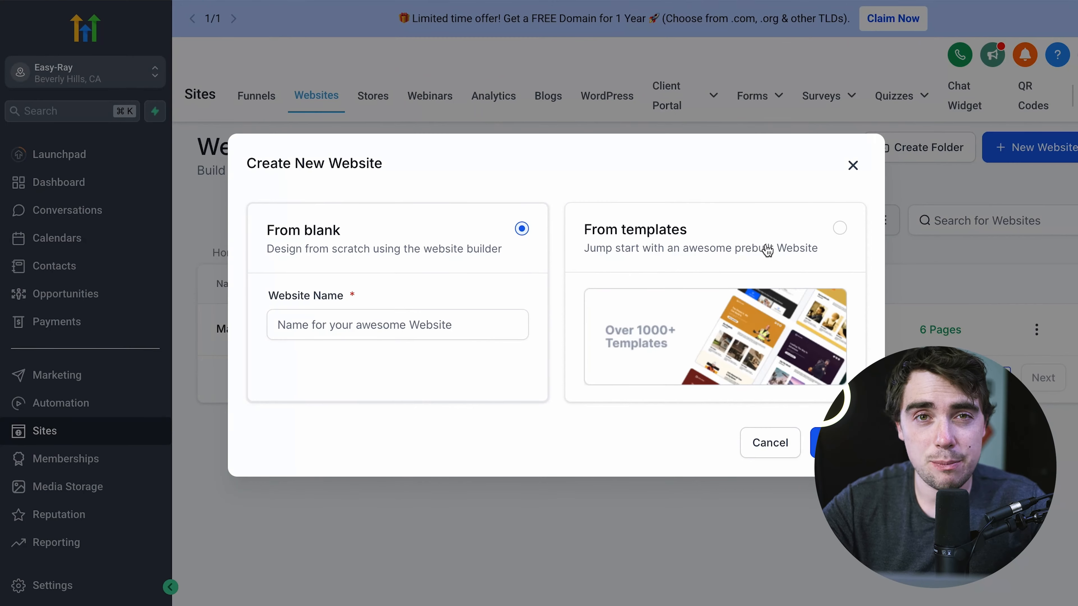
- Build the new website from the Website Designer template in the Template Library
left_click(766, 253)
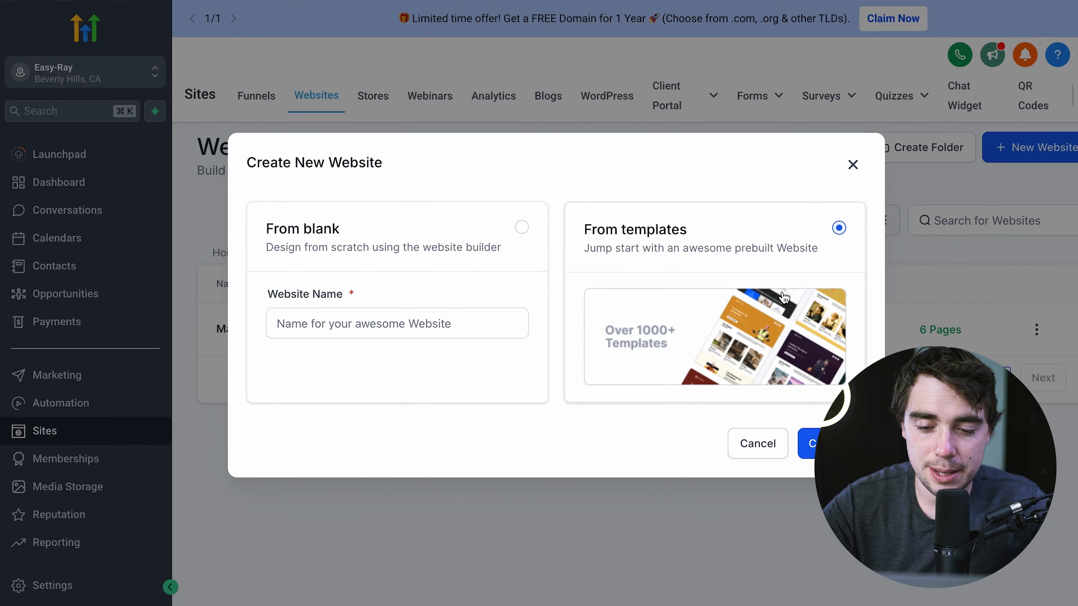
left_click(819, 442)
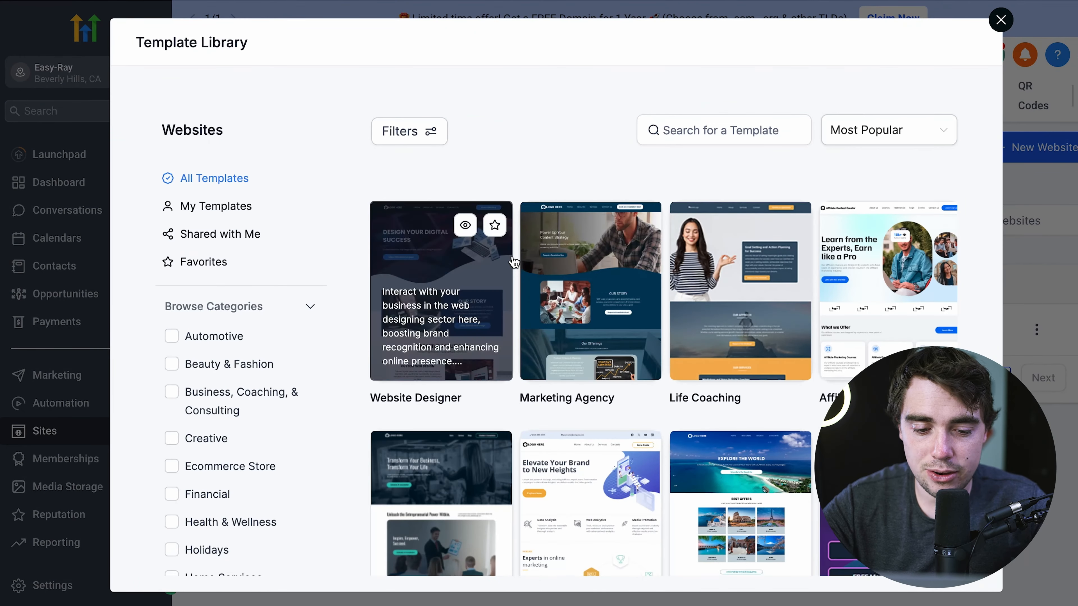
left_click(428, 283)
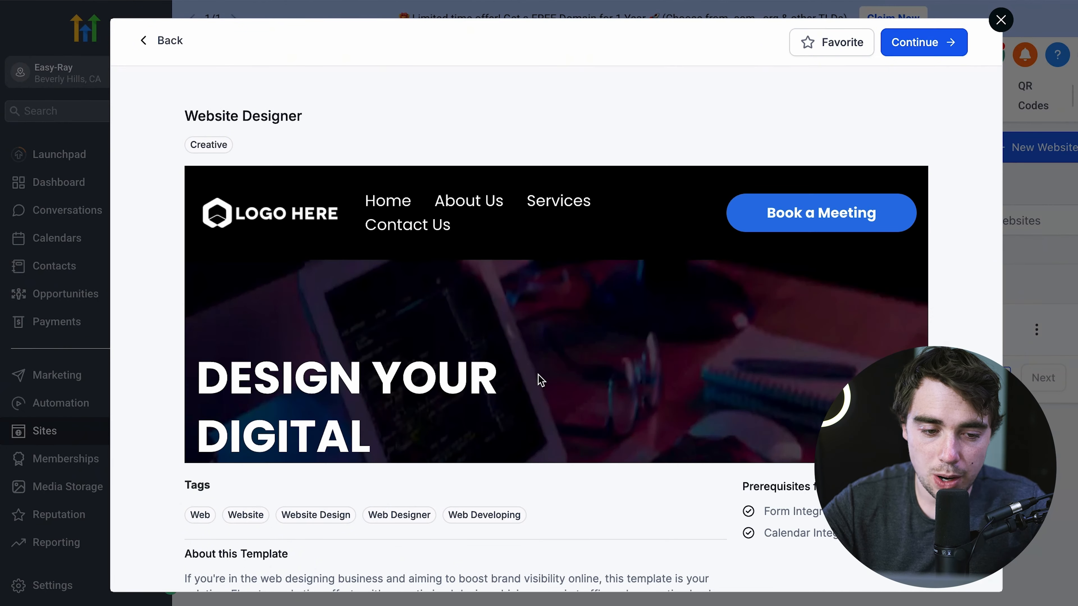
left_click(923, 50)
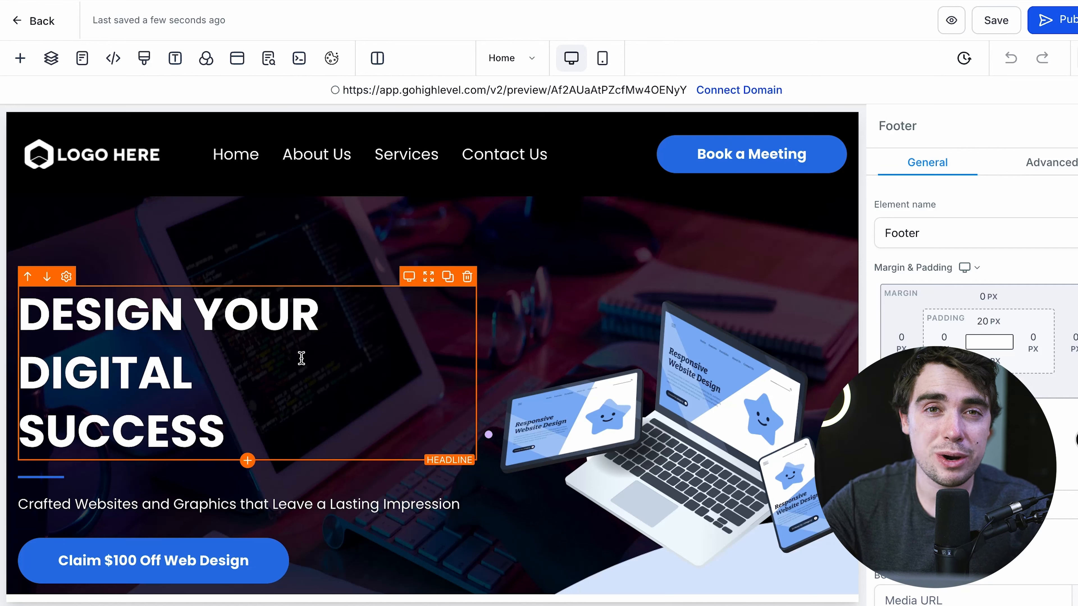
- Replace DIGITAL in the hero headline with the User > Name custom value followed by 's
left_click(301, 358)
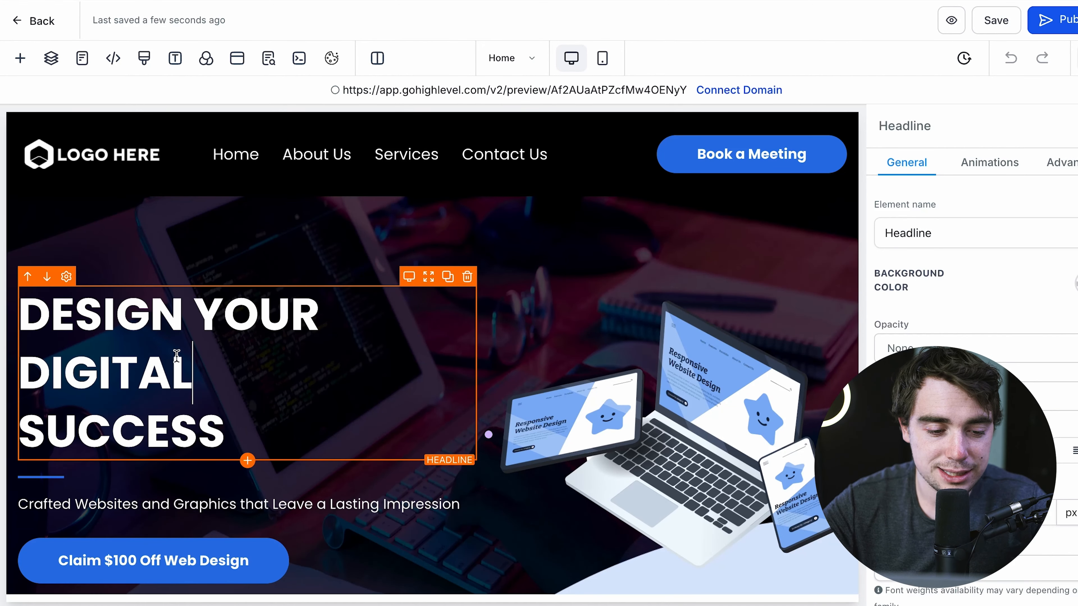
triple_click(166, 363)
double_click(166, 363)
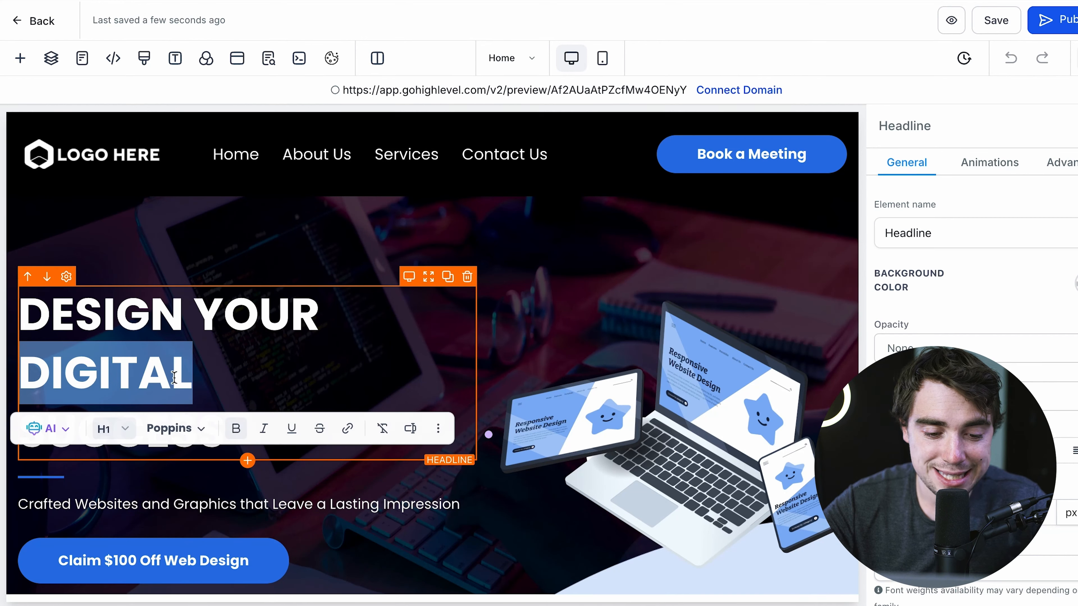
left_click(421, 430)
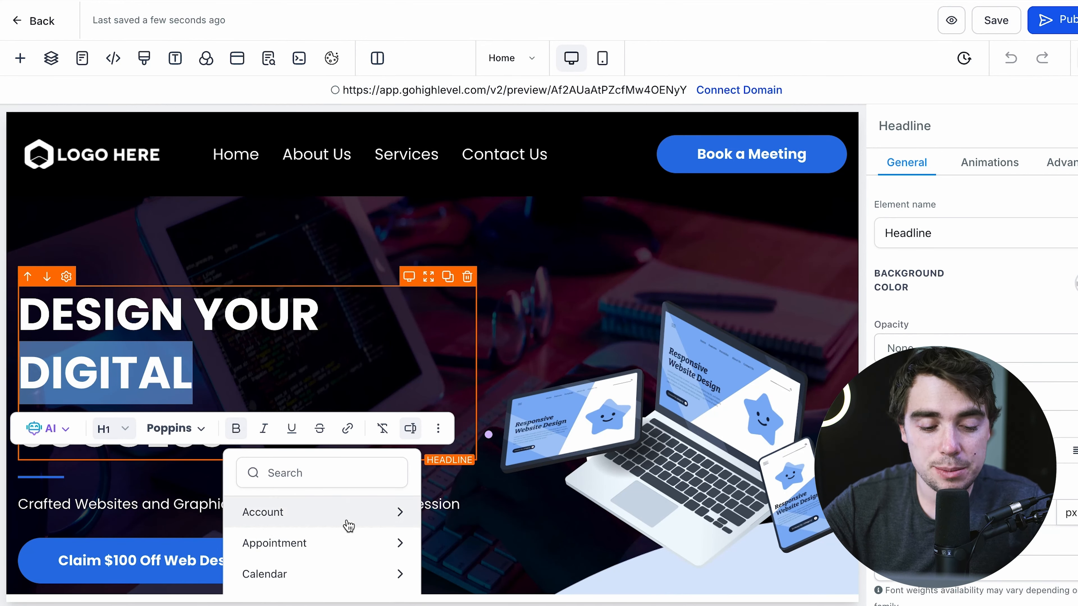
scroll(368, 443, "down", 4)
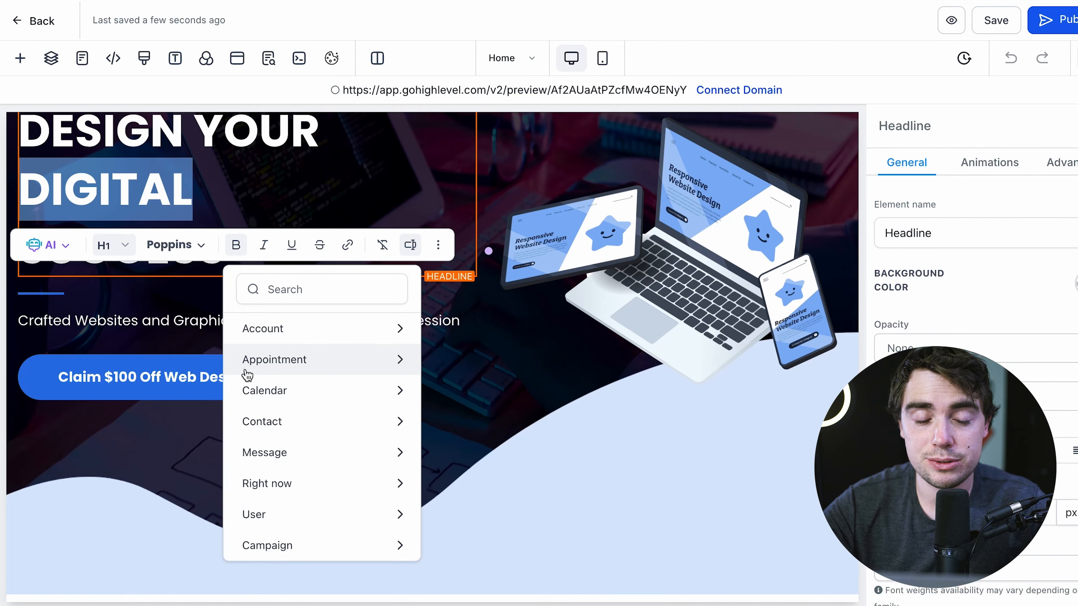
left_click(255, 514)
left_click(260, 370)
scroll(209, 227, "up", 2)
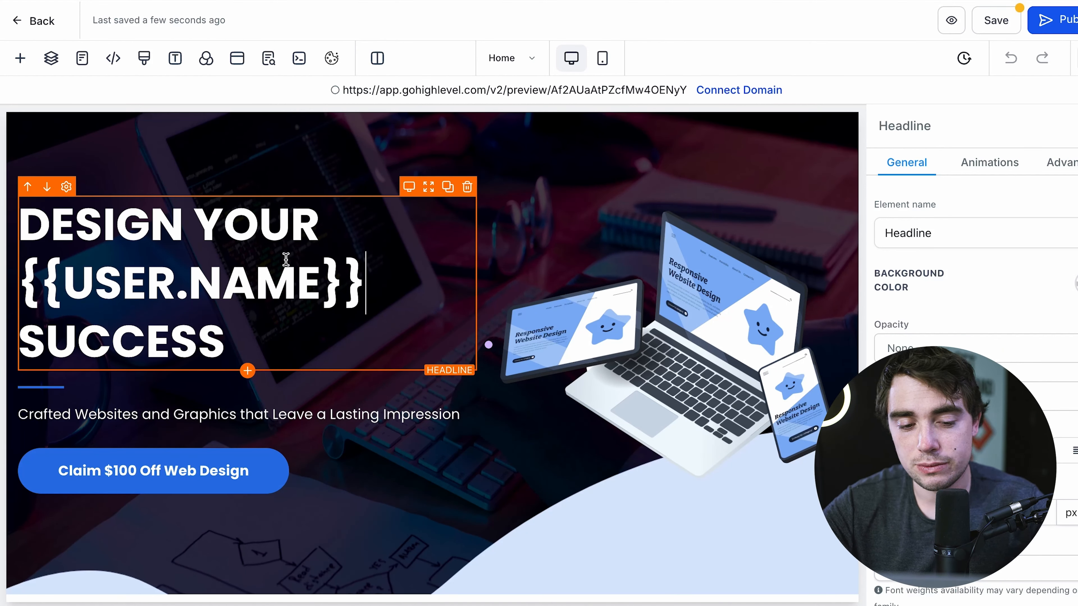
type("'s")
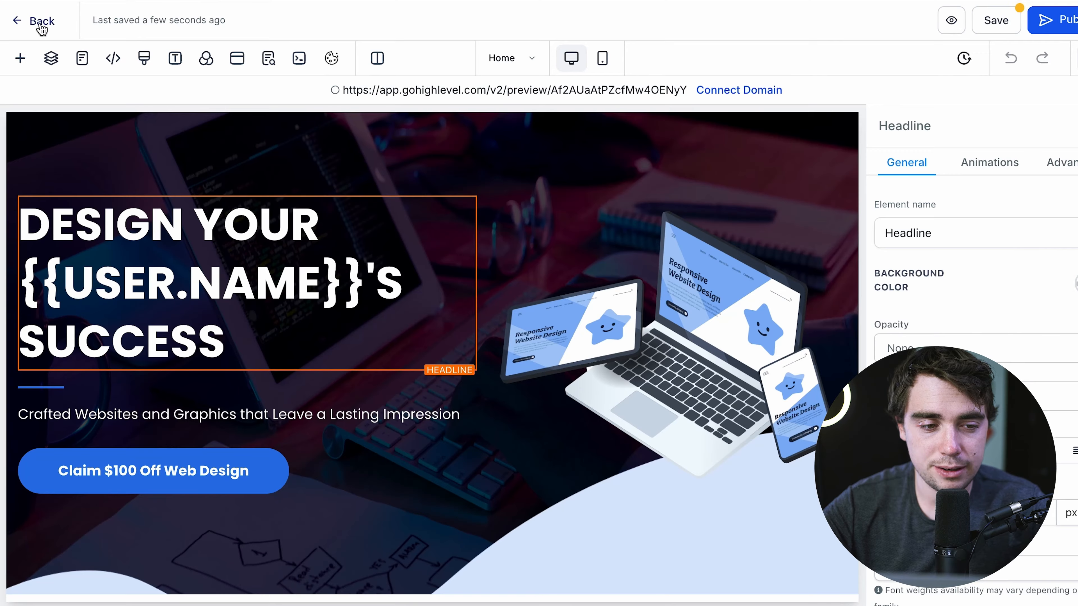
- Leave the site editor and create a blank workflow from scratch under Automation
left_click(42, 21)
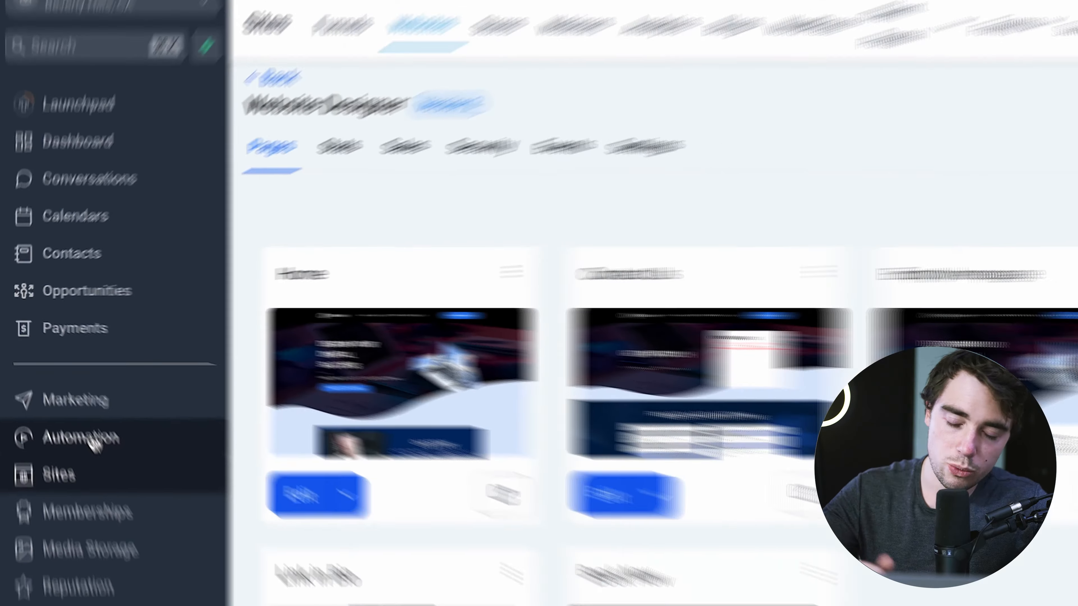
left_click(114, 471)
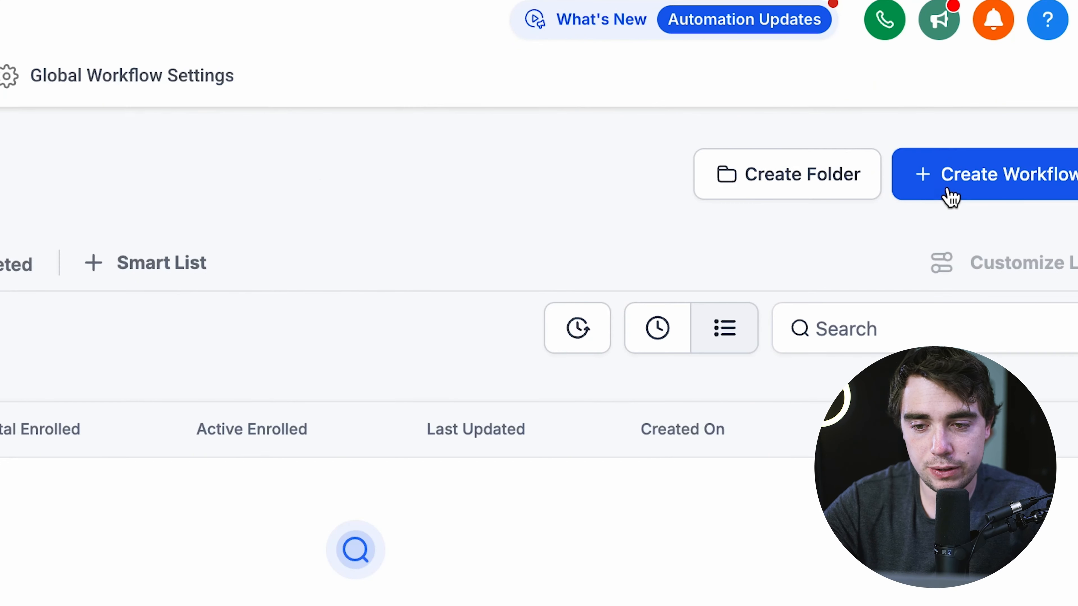
left_click(949, 191)
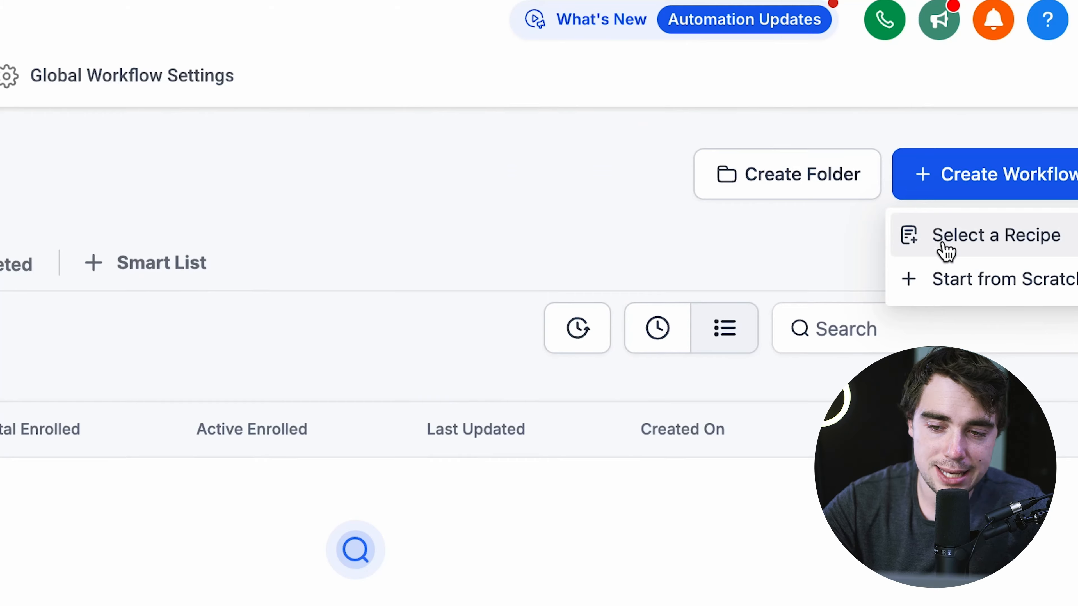
left_click(959, 279)
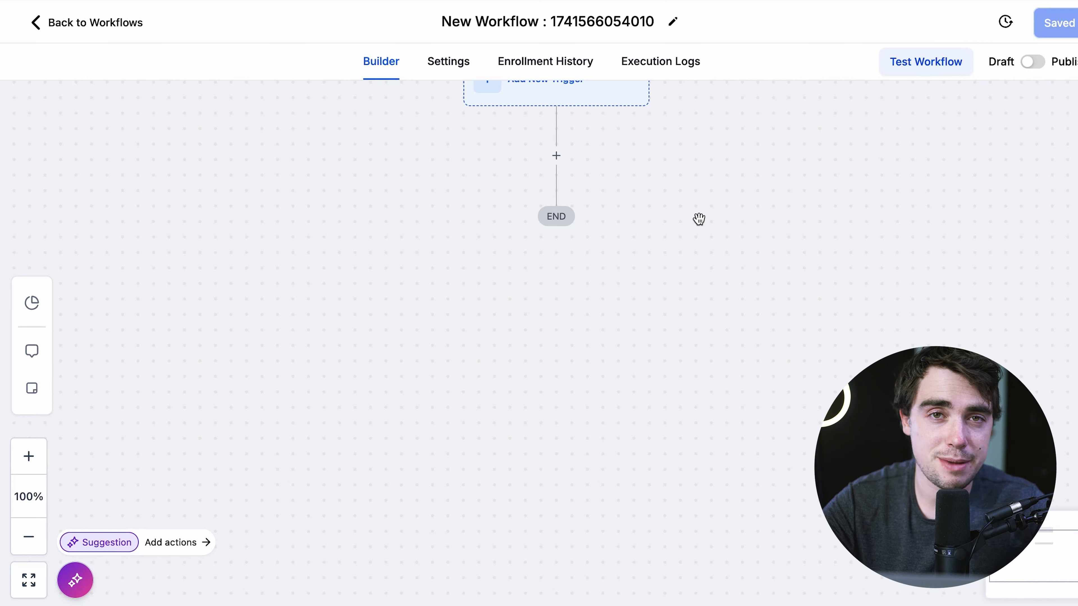
scroll(699, 219, "up", 3)
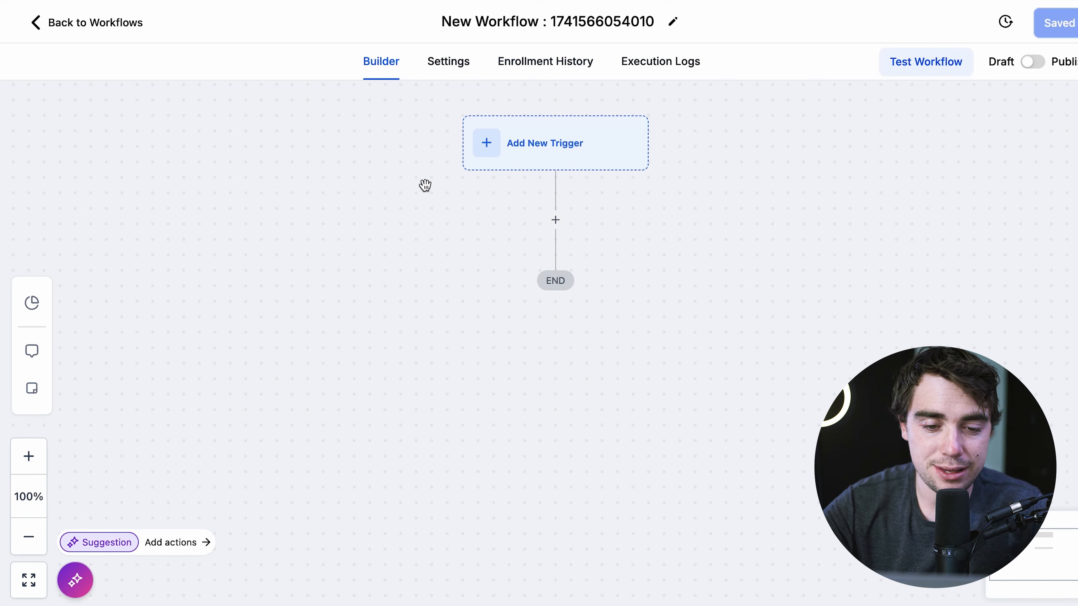
- Filter the workflow's trigger list by 'we' to show Inbound Webhook, and open Workflow AI
left_click(485, 143)
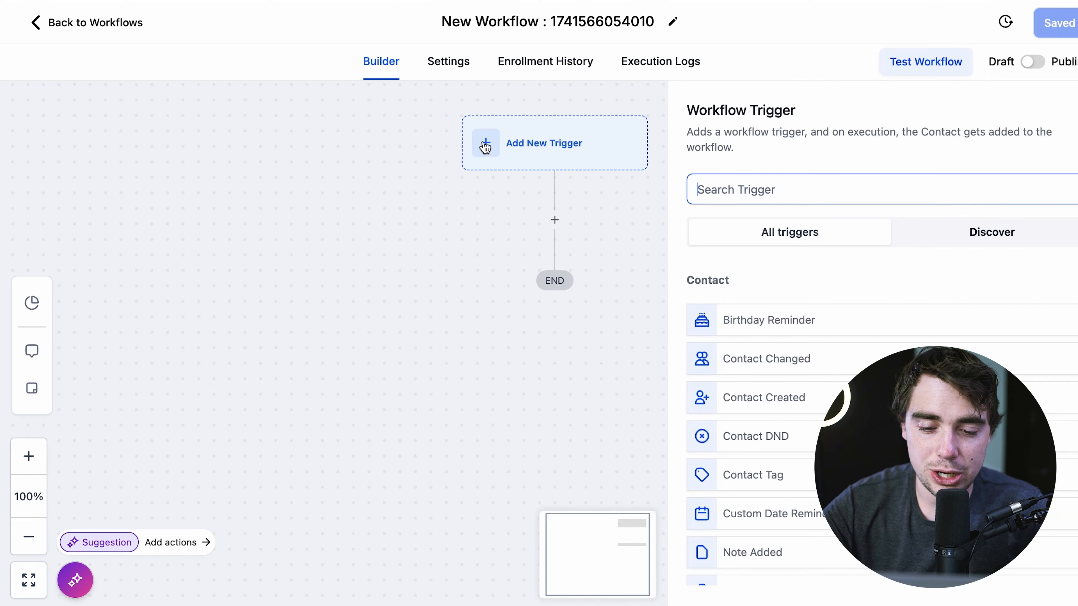
scroll(785, 399, "down", 2)
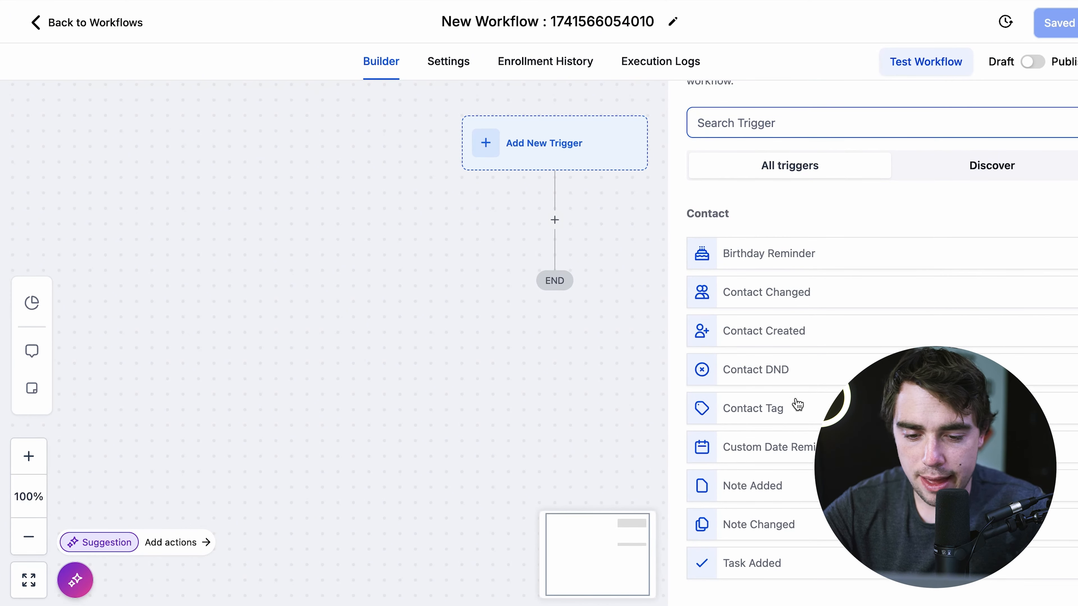
type("we")
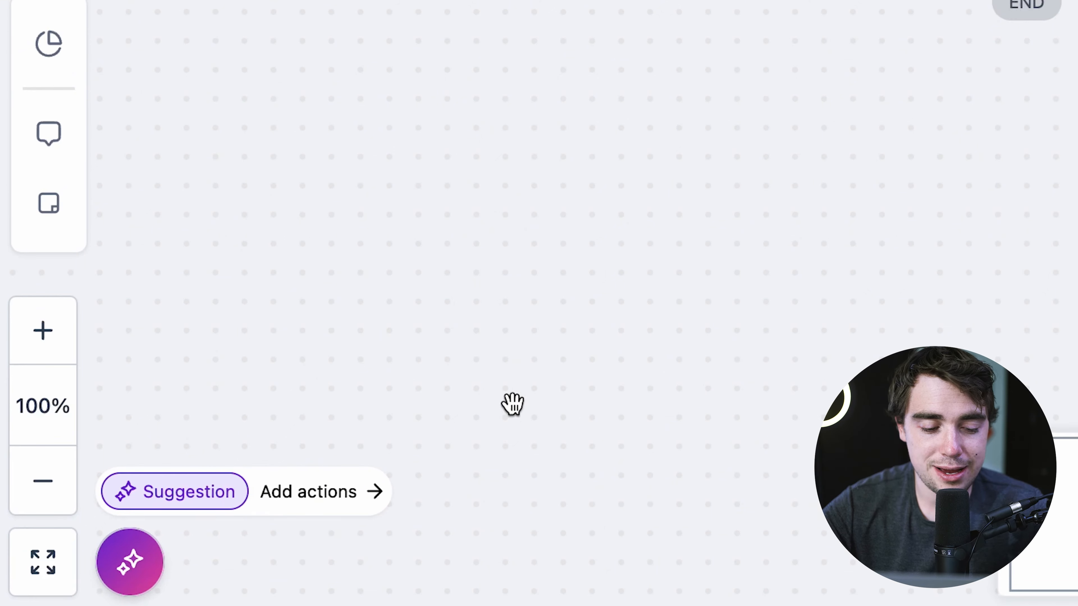
left_click(132, 576)
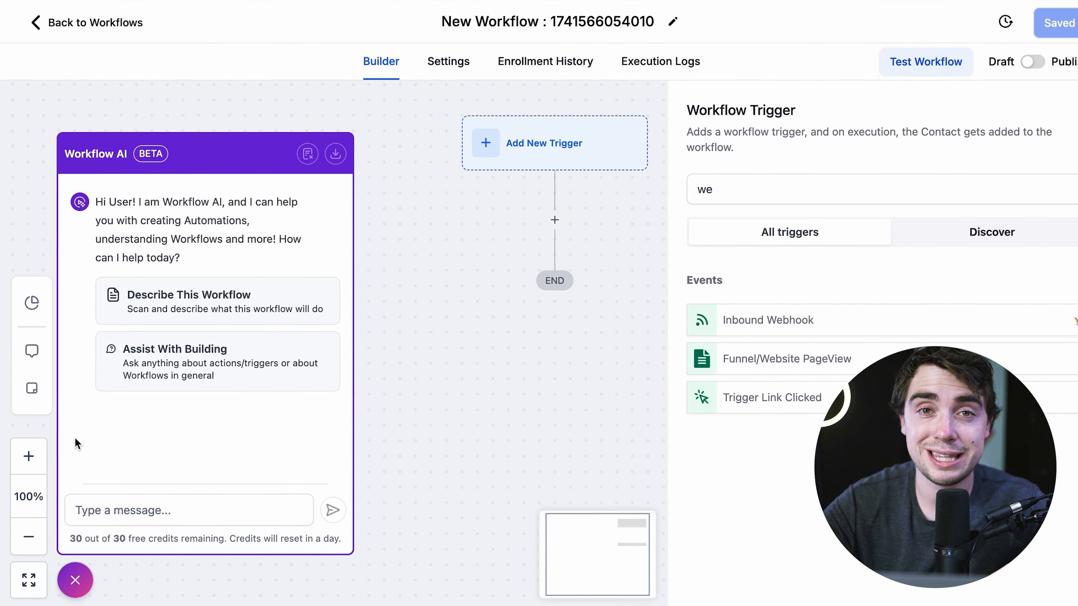
- Ask Workflow AI how to email returning site visitors a 50% off discount
left_click(123, 510)
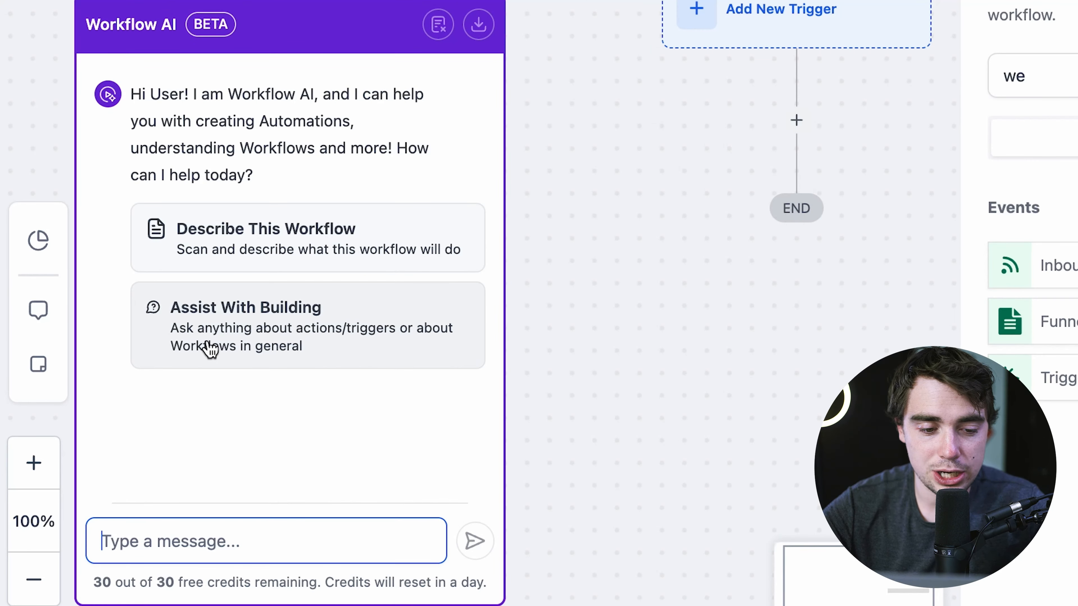
left_click(211, 340)
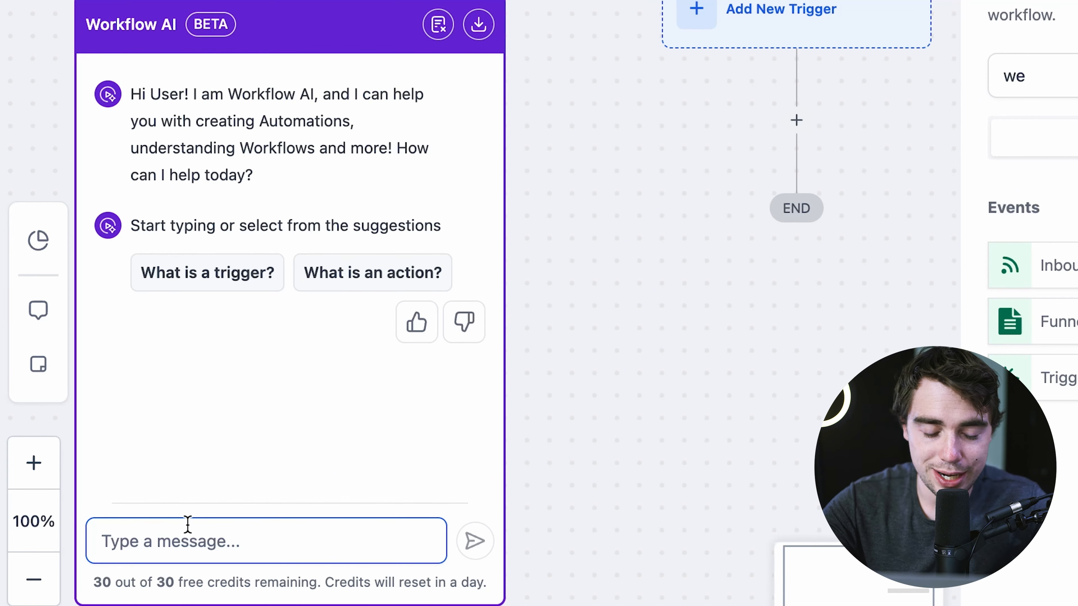
type("our goal is whenever a person ")
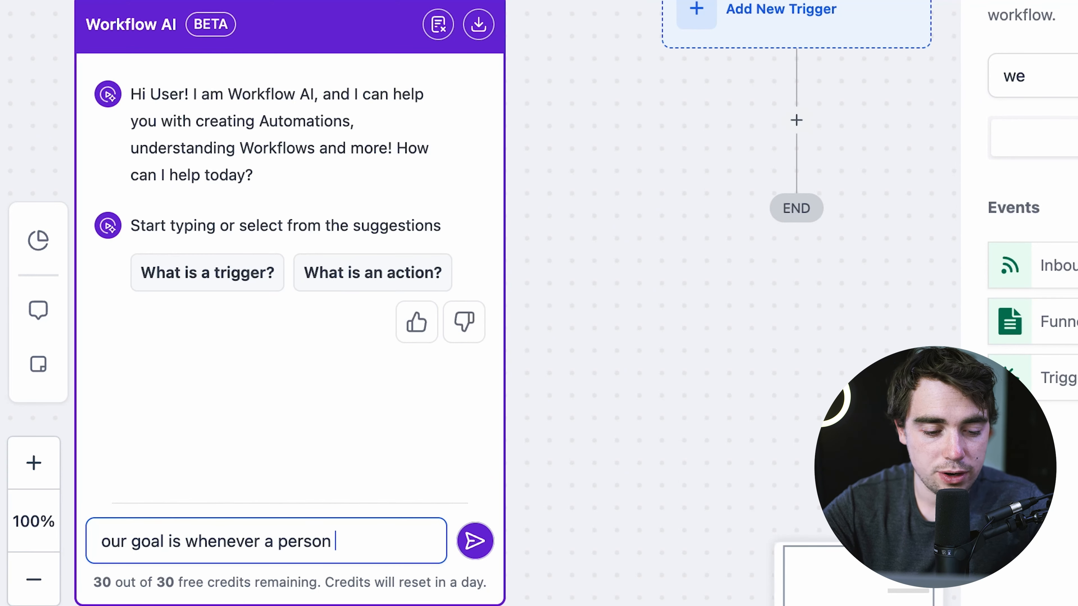
type("is returning back to our site they get a")
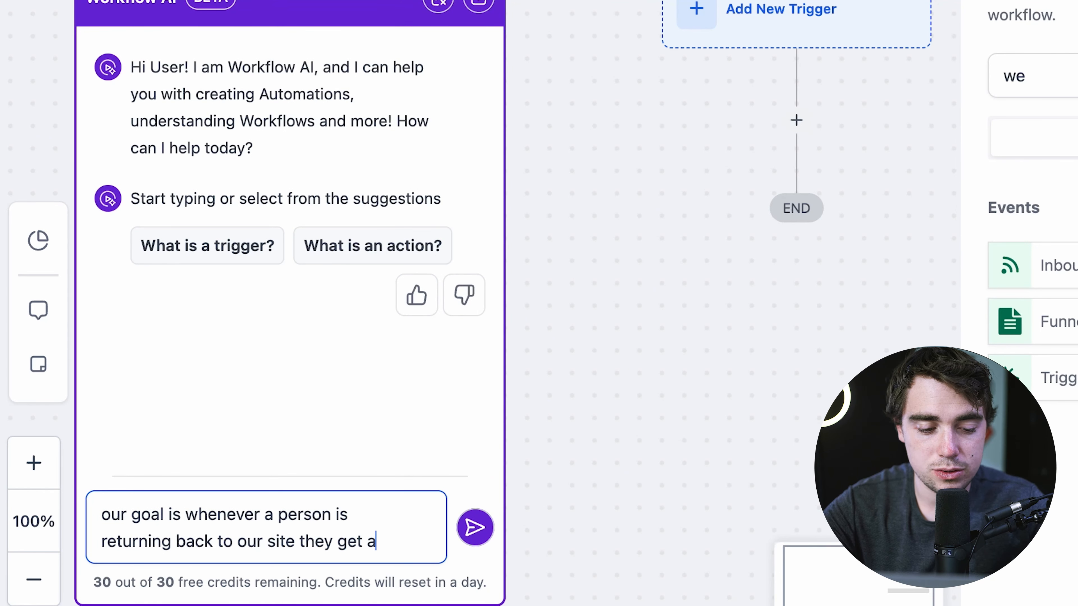
type("n email promising a 50% off ")
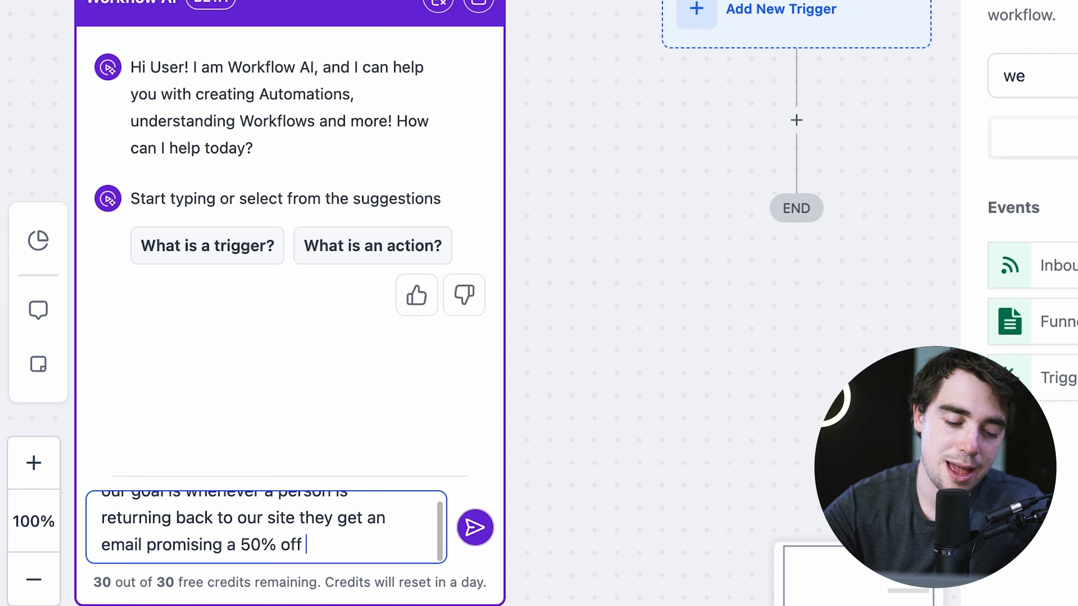
type("discount")
left_click(473, 533)
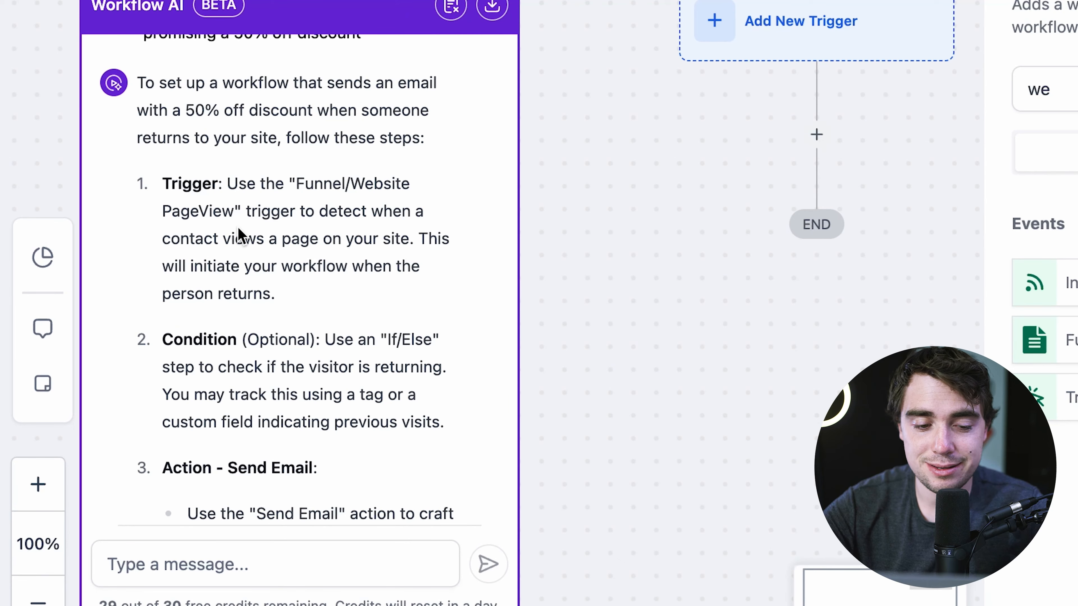
scroll(239, 234, "down", 3)
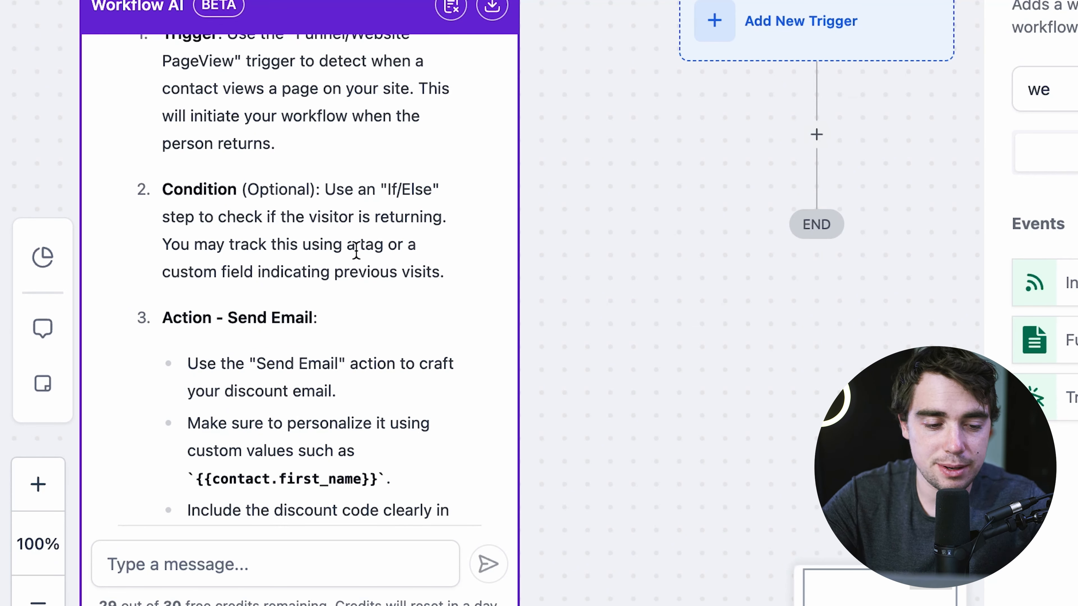
scroll(295, 265, "down", 2)
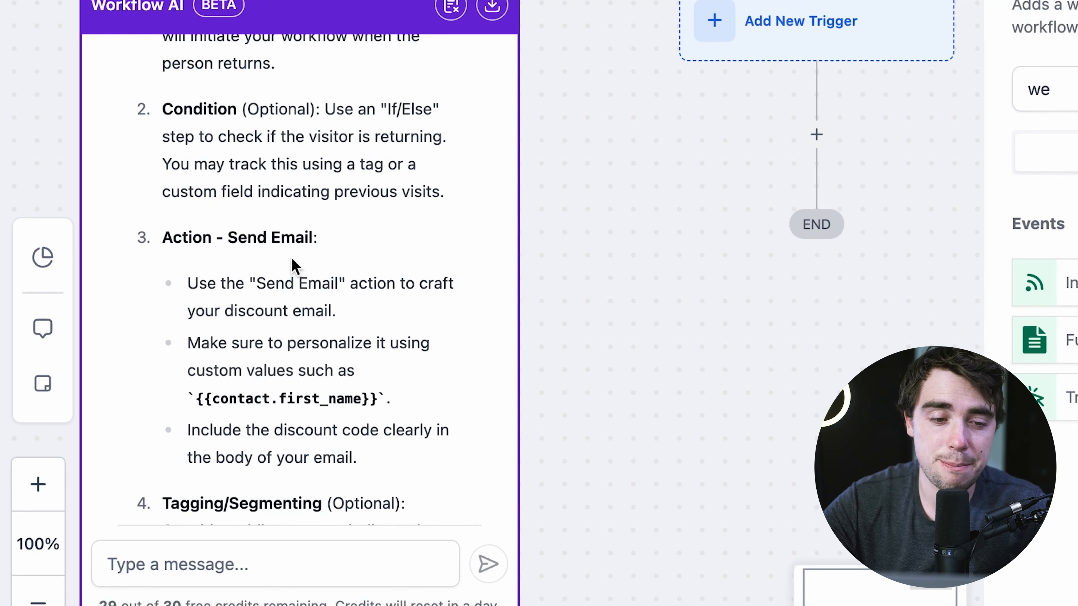
scroll(284, 305, "down", 2)
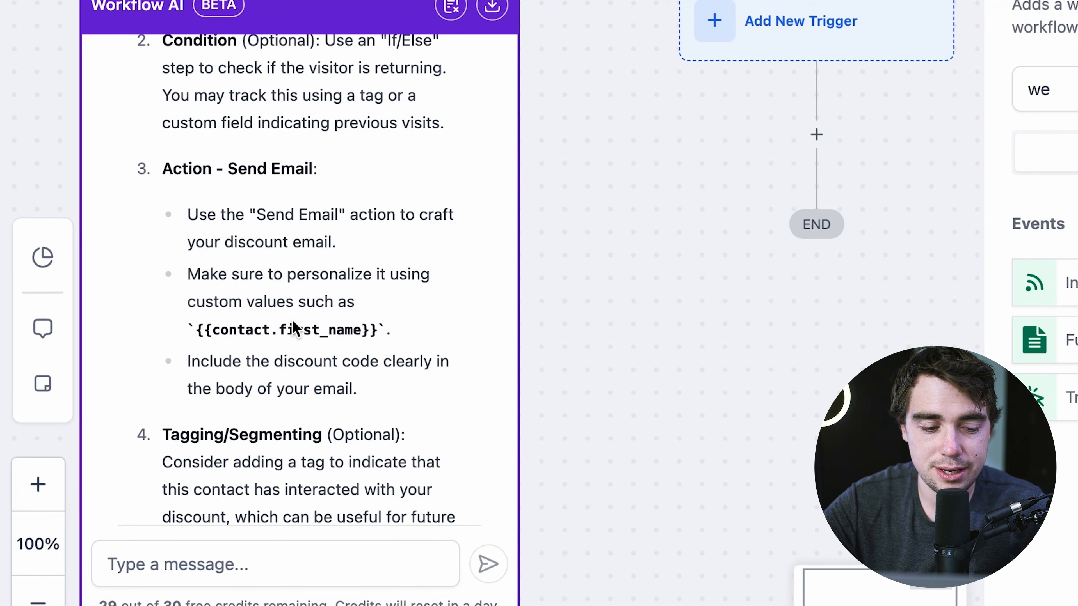
scroll(402, 320, "down", 6)
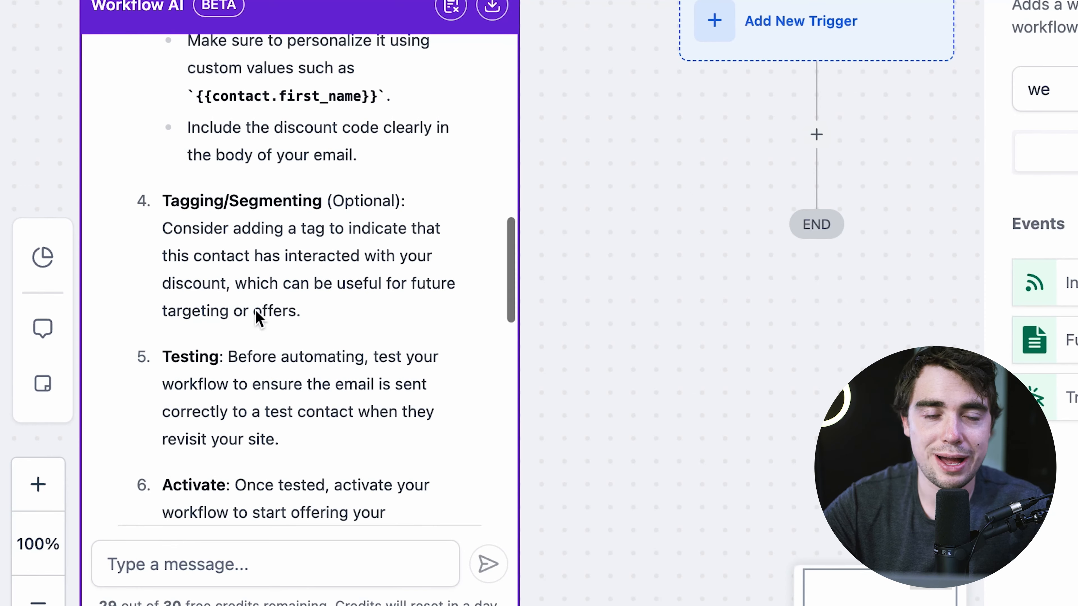
scroll(260, 314, "down", 3)
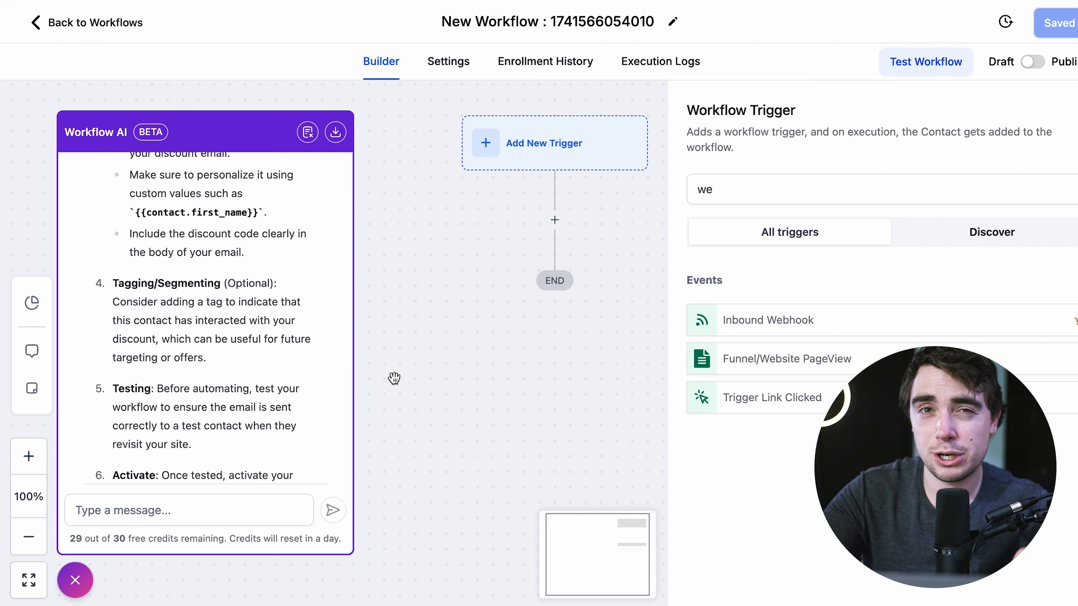
- Inspect the form in the claim popup on the Website Designer Home page
left_click(89, 34)
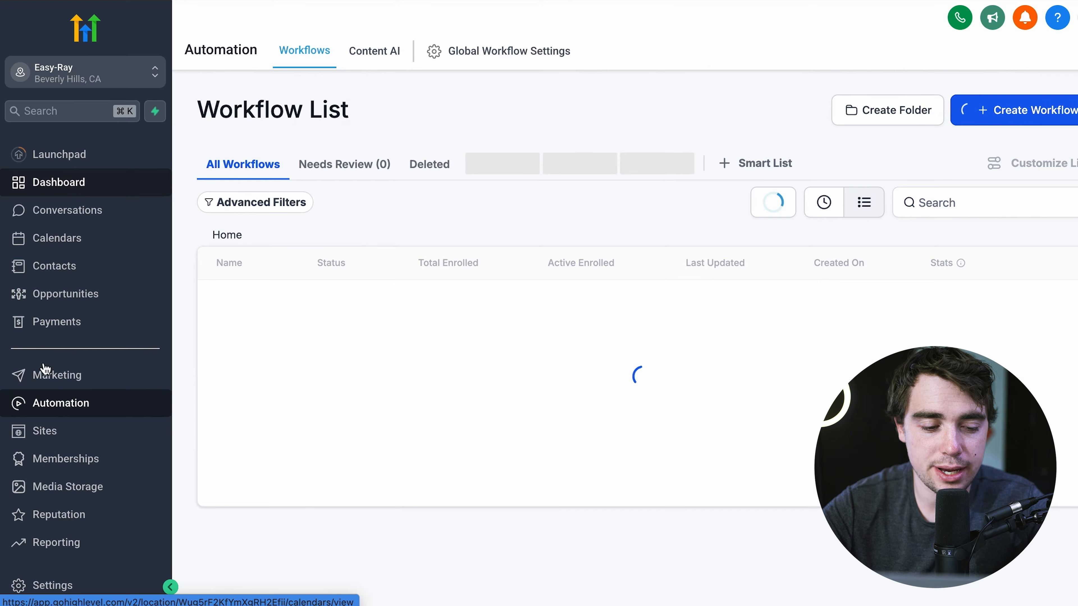
left_click(44, 431)
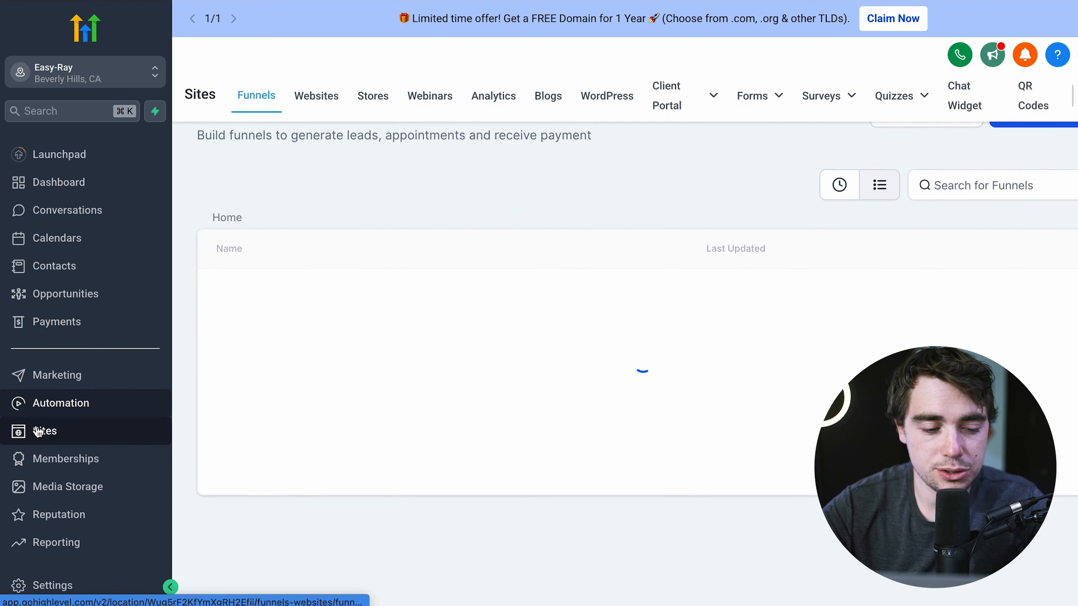
left_click(328, 104)
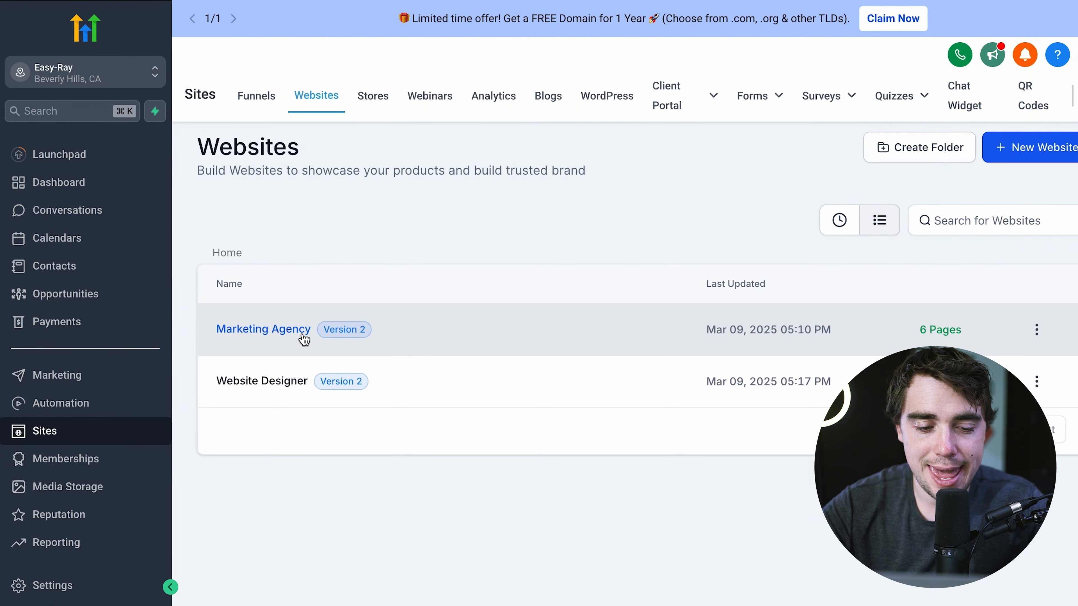
left_click(275, 382)
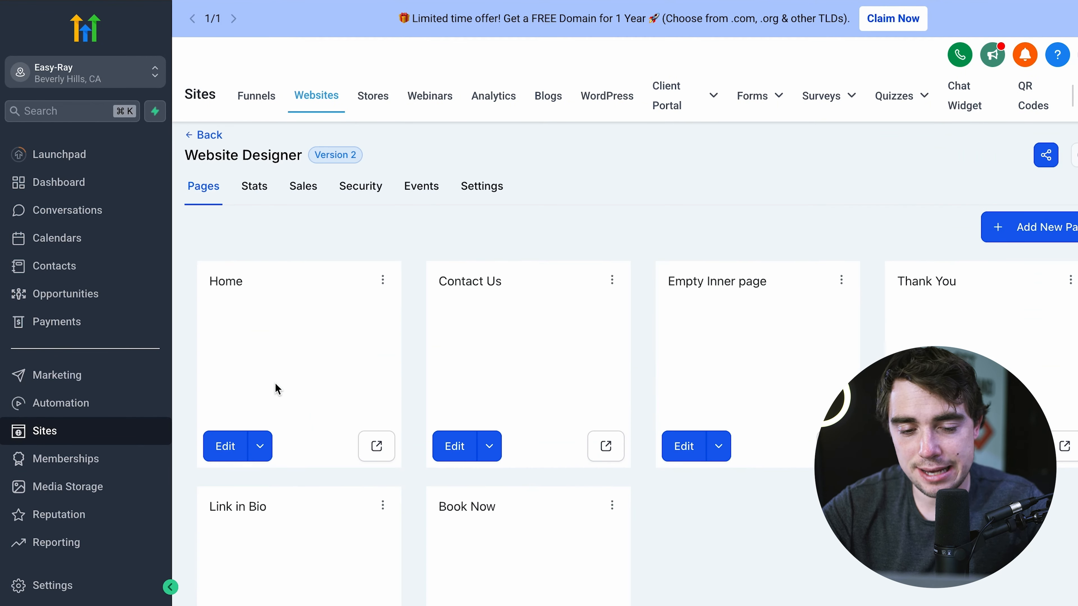
left_click(285, 347)
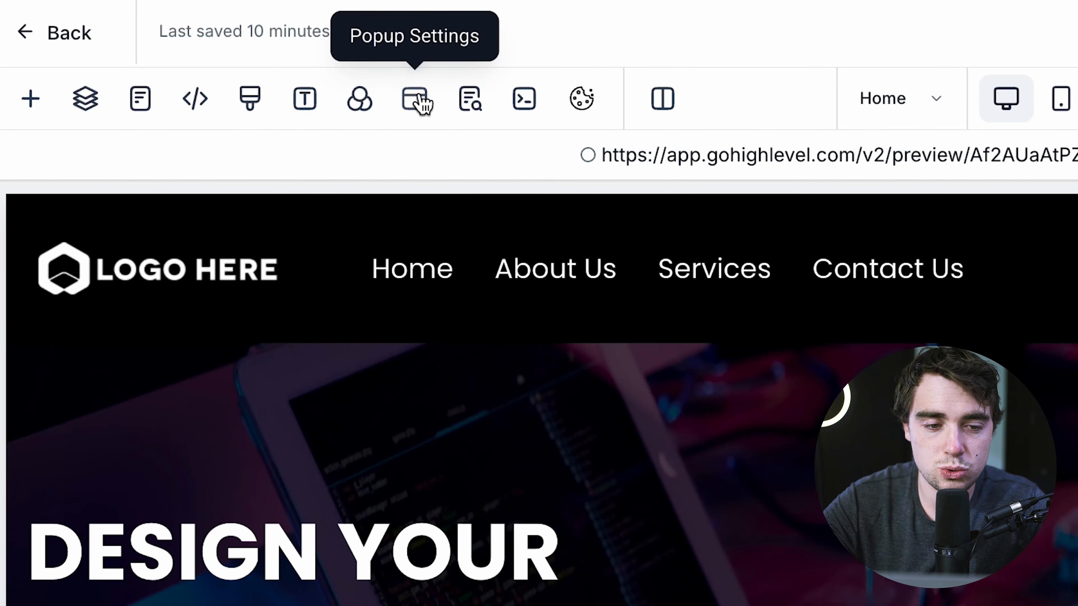
left_click(418, 101)
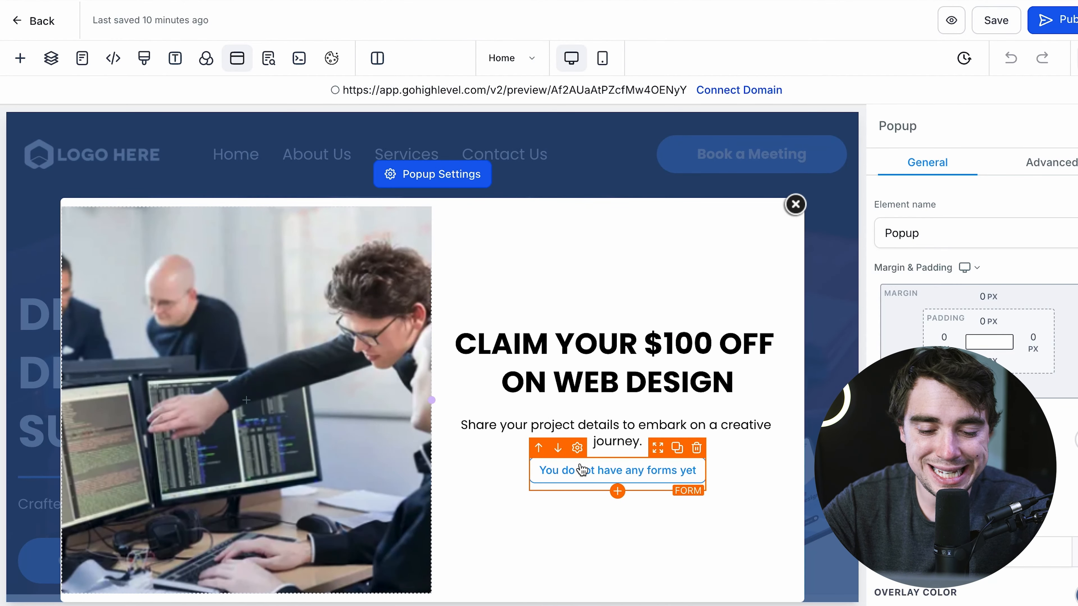
left_click(615, 474)
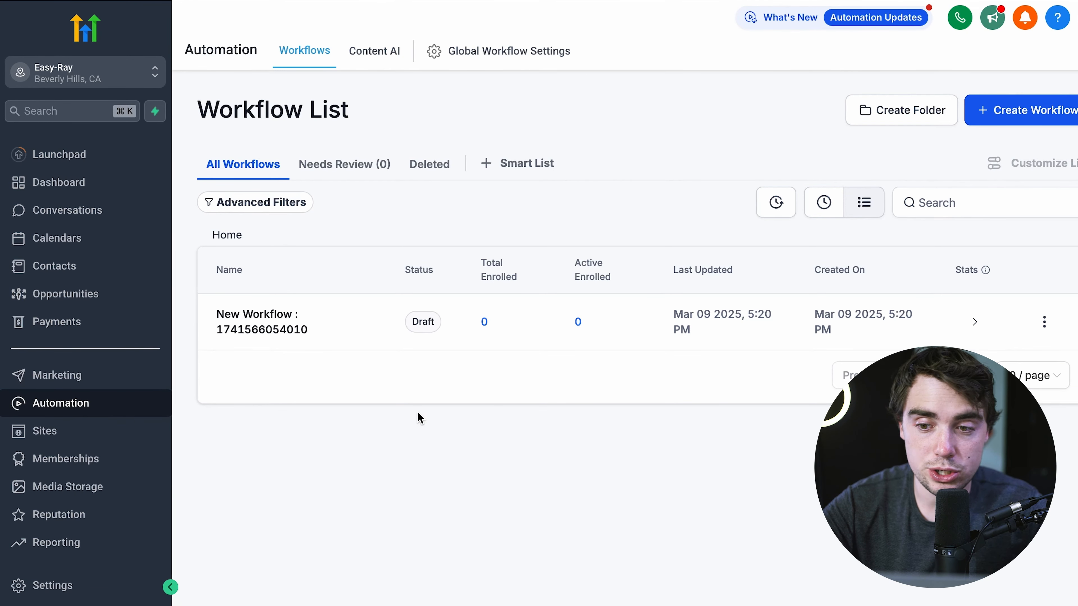
- Create a blank workflow and save a Form Submitted trigger on it
left_click(975, 123)
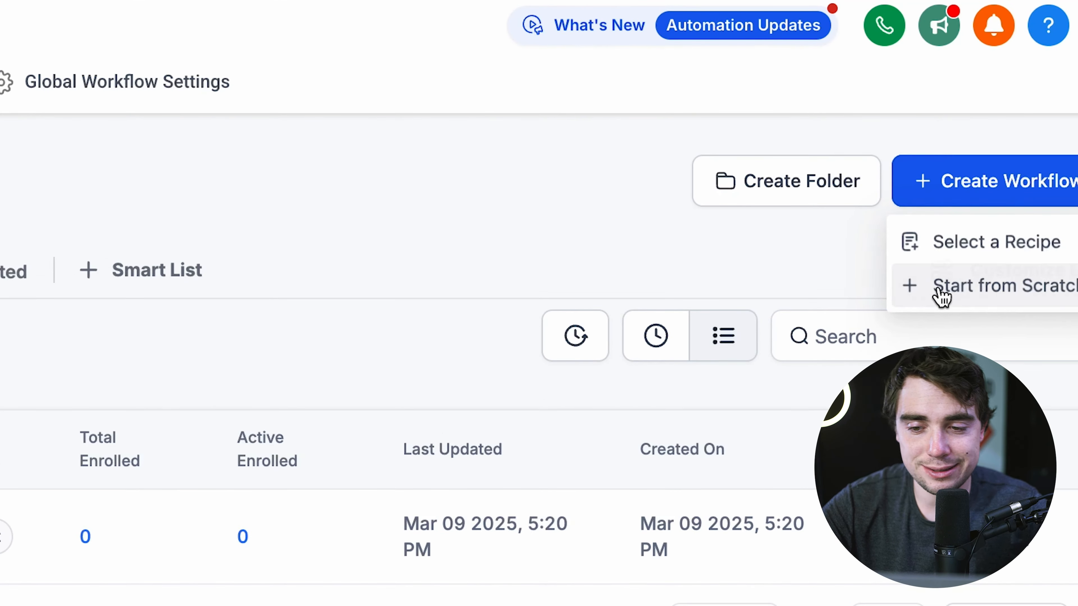
left_click(941, 293)
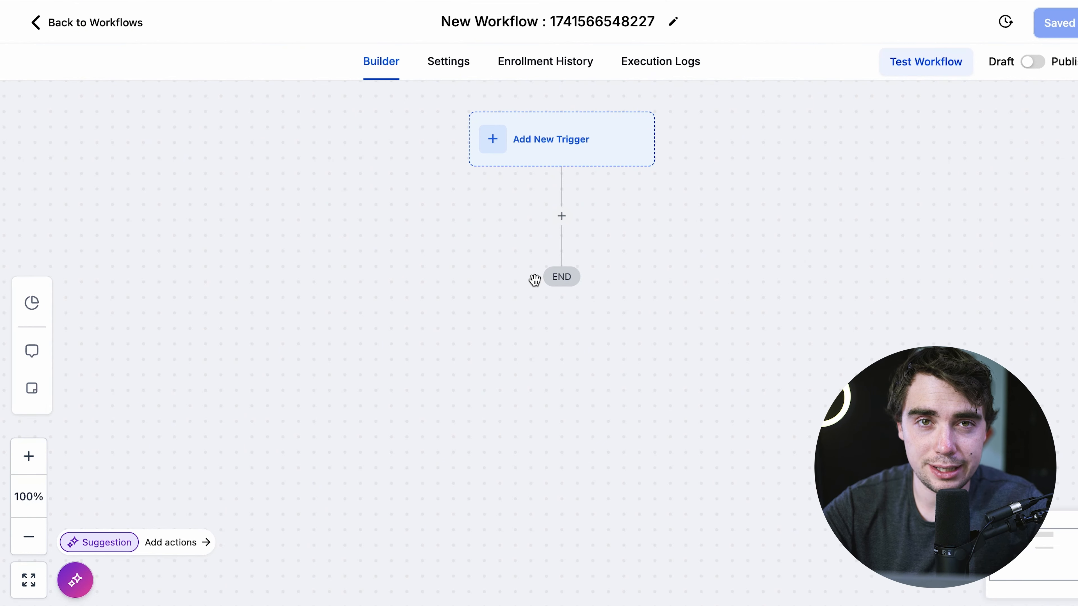
left_click(492, 143)
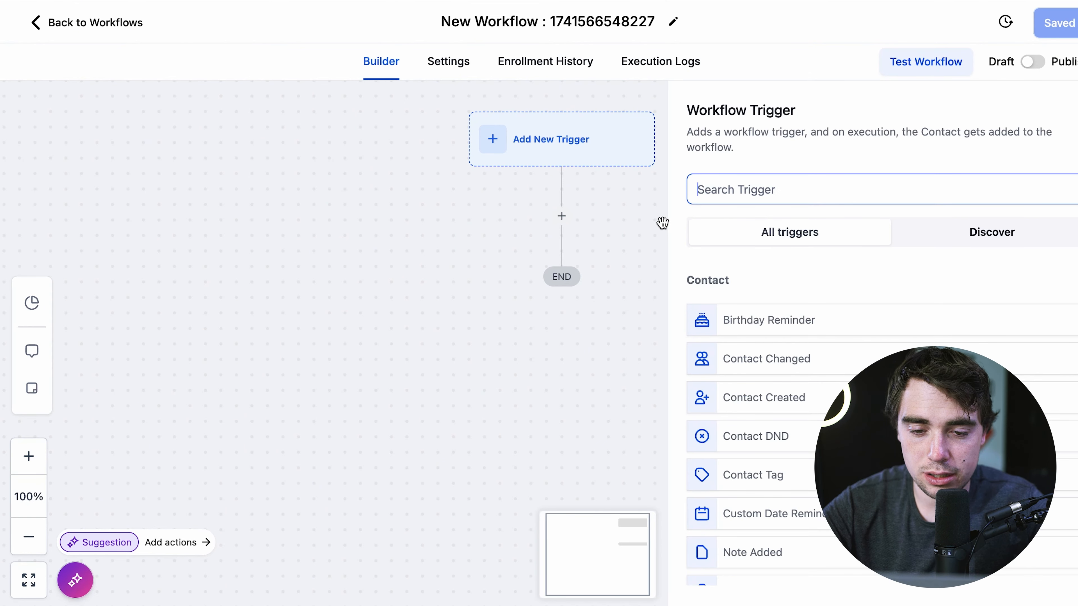
type("form")
left_click(723, 317)
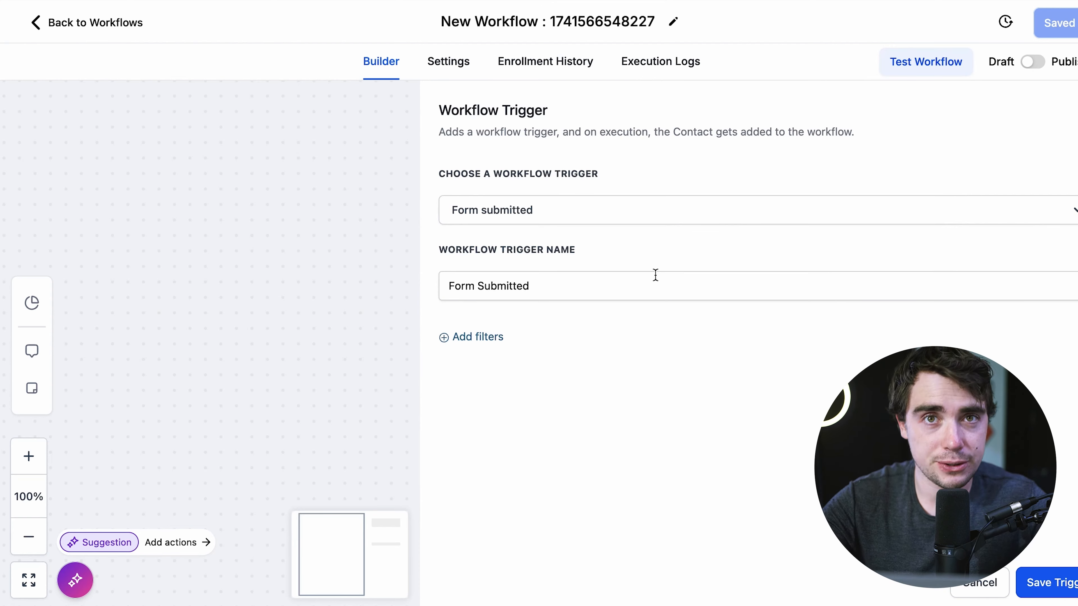
left_click(1051, 581)
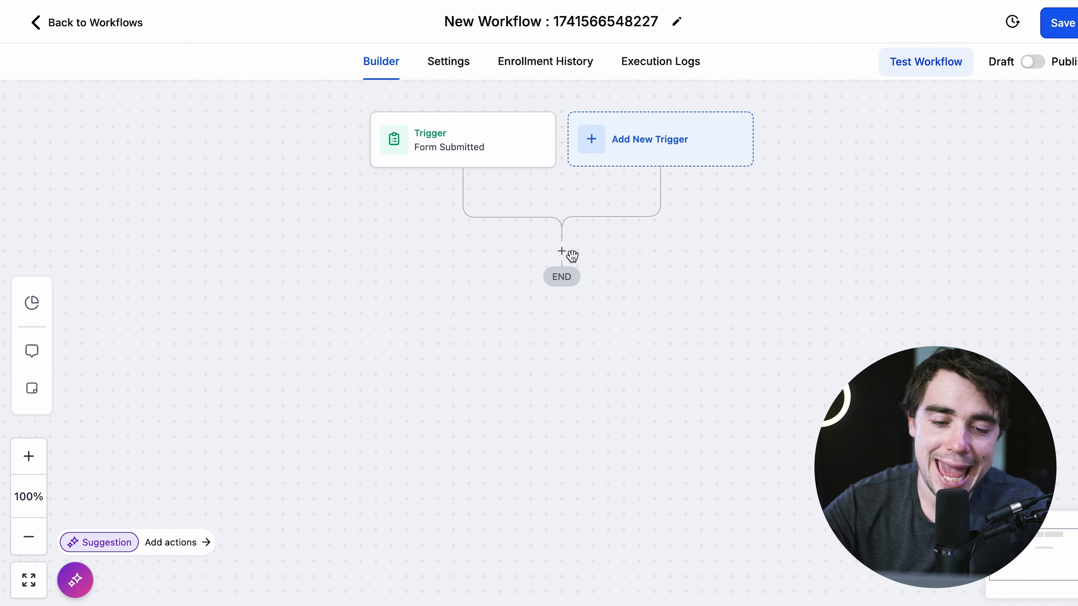
- Add an action after the Form Submitted trigger and pick Add Contact Tag
left_click(562, 254)
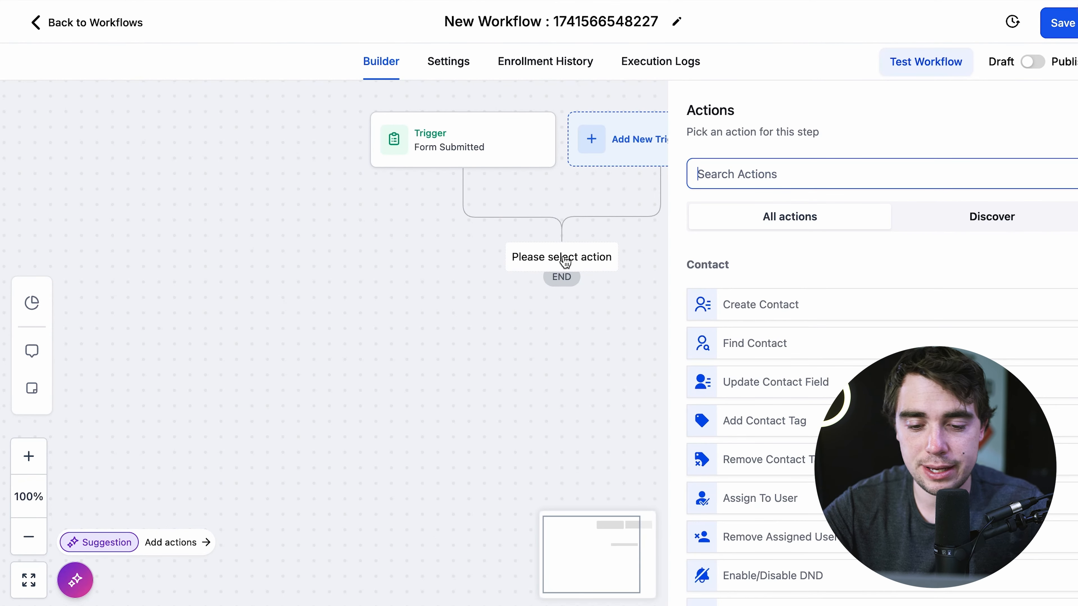
type("sms")
key("BackSpace")
key("BackSpace")
key("BackSpace")
type("email")
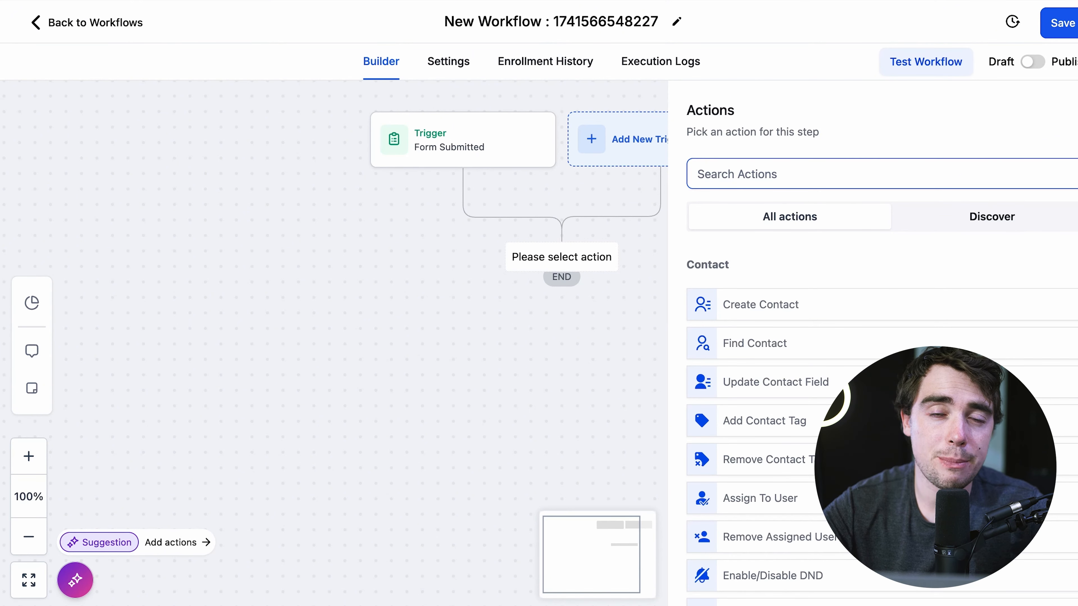
type("bot")
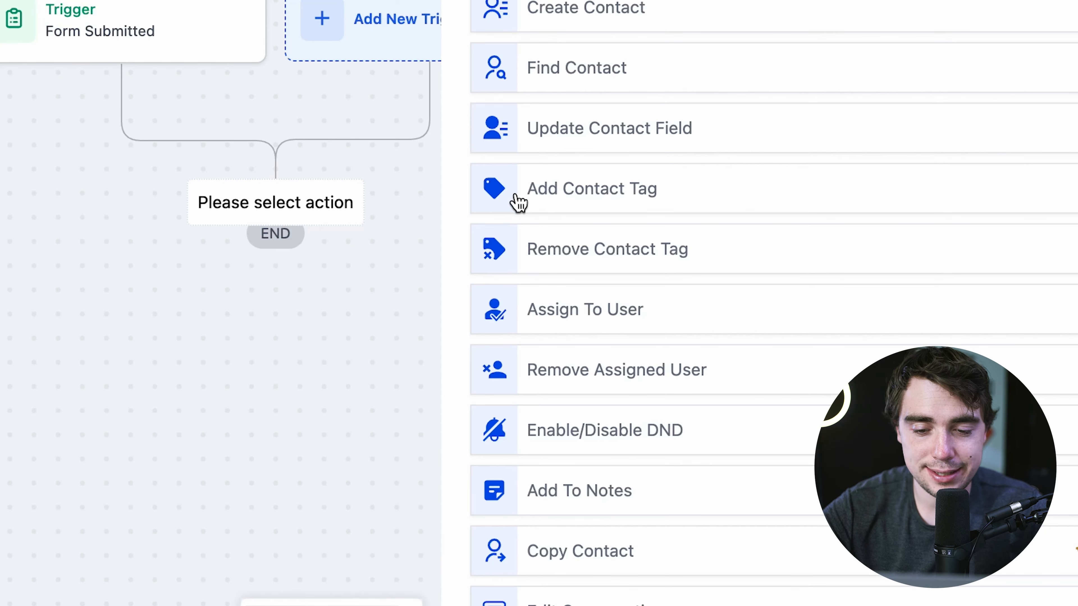
left_click(519, 203)
- Name the action 'test', apply a new 'test' tag, and save the action
left_click(519, 133)
key("super+a")
key("BackSpace")
type("test")
left_click(537, 238)
type("test")
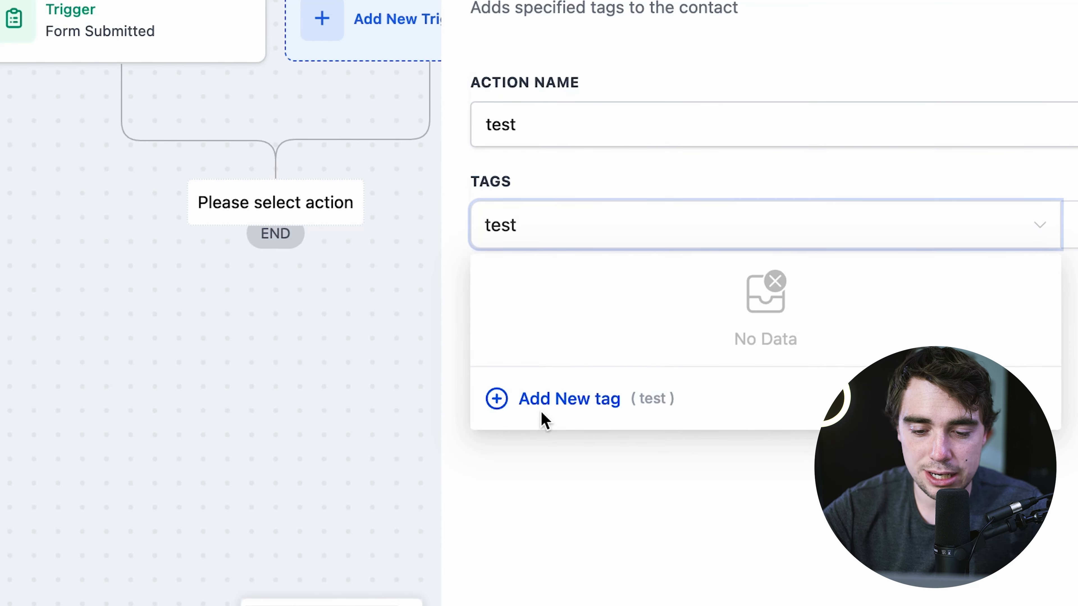
left_click(530, 402)
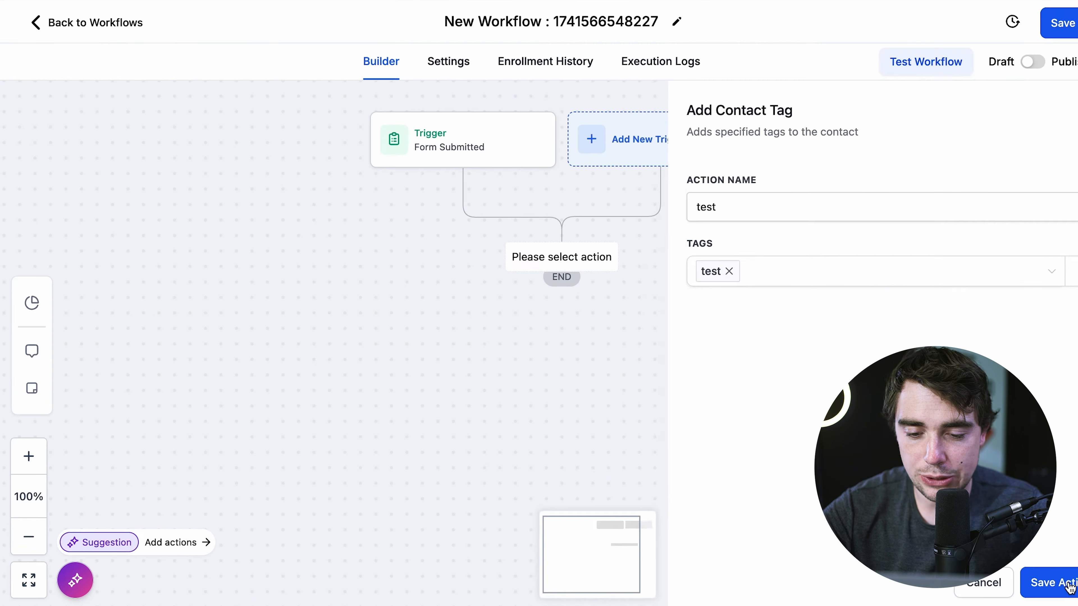
left_click(1065, 585)
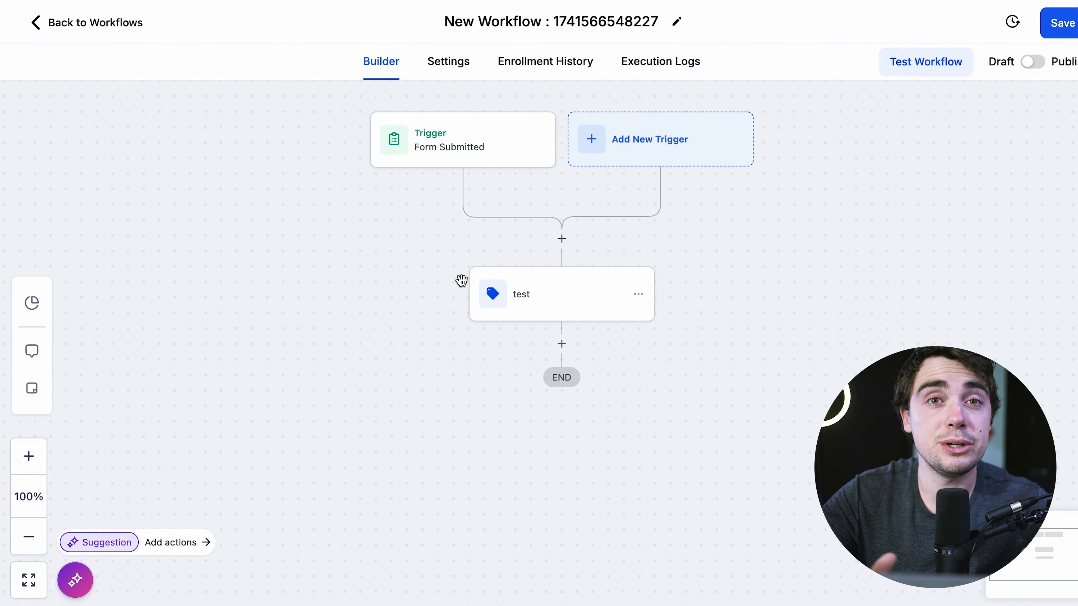
- Insert and save a Manual Action To Call step below the test tag action
left_click(560, 344)
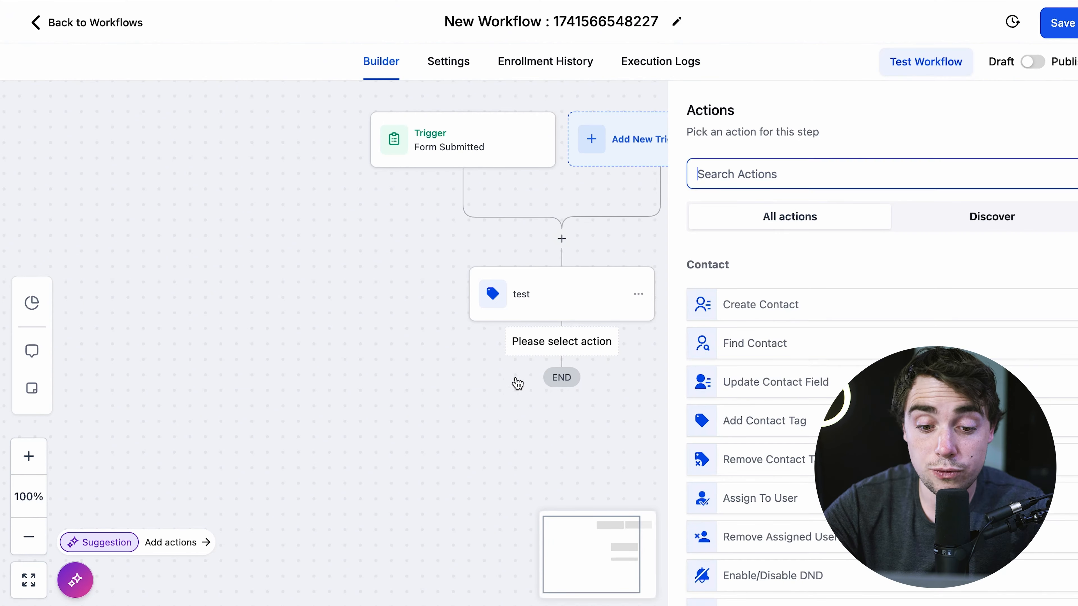
scroll(743, 357, "down", 10)
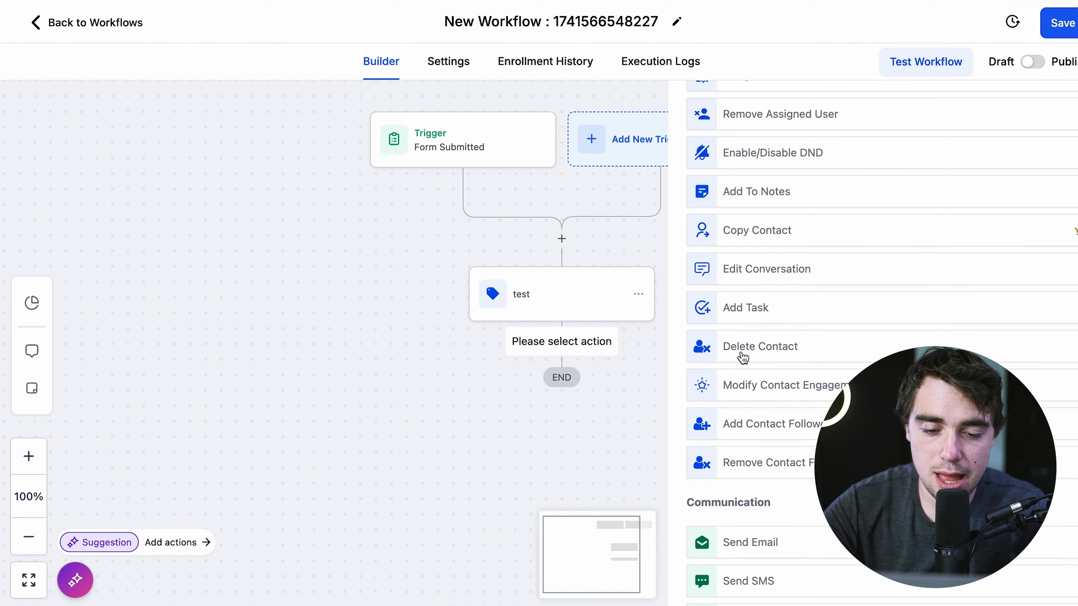
left_click(560, 344)
left_click(559, 344)
scroll(787, 423, "down", 10)
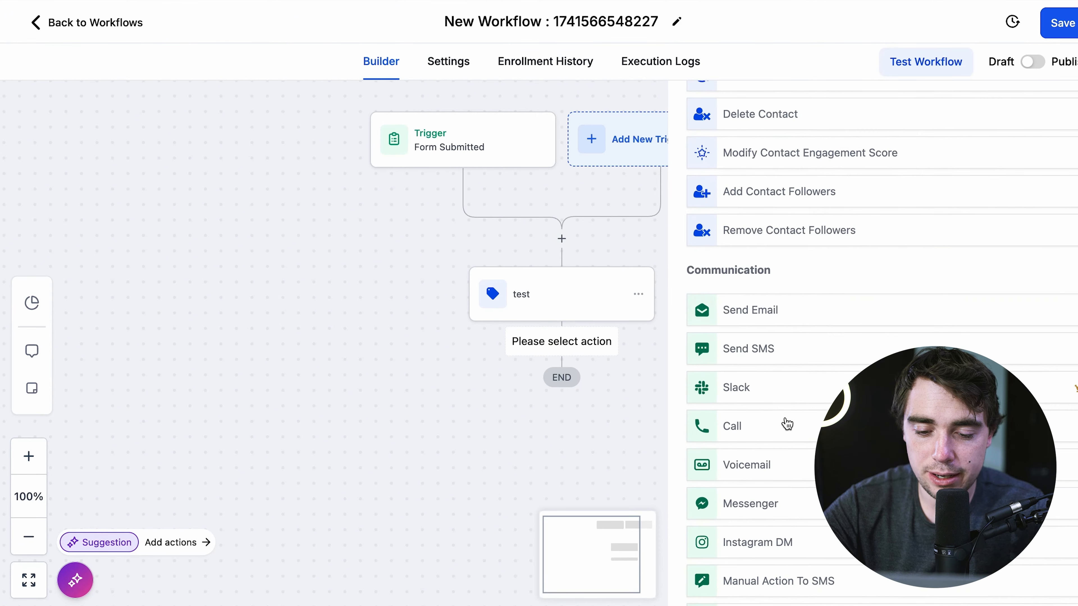
scroll(787, 423, "down", 4)
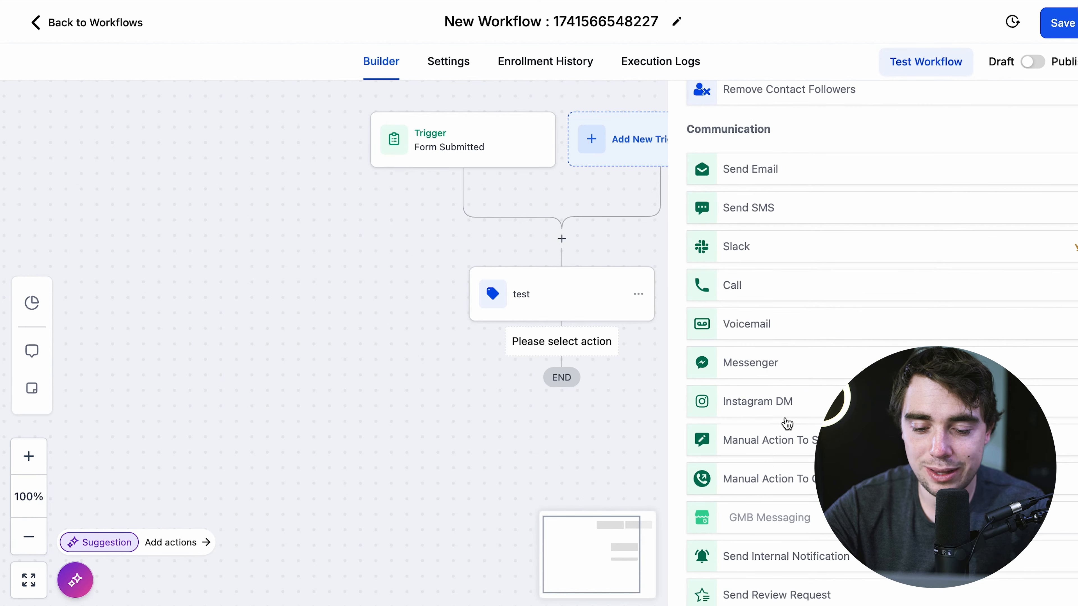
left_click(760, 478)
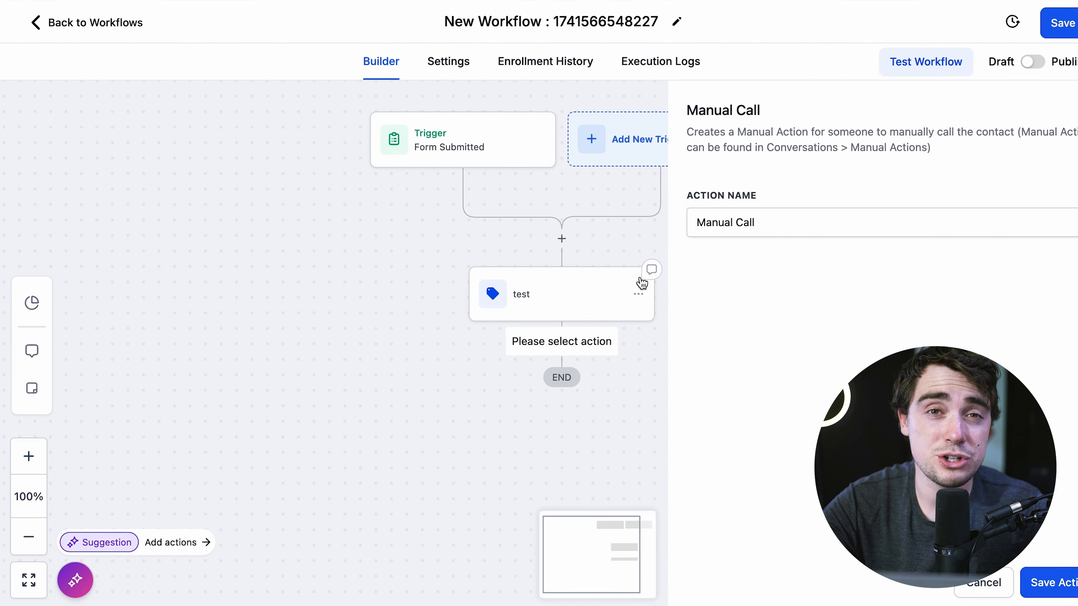
left_click(1048, 583)
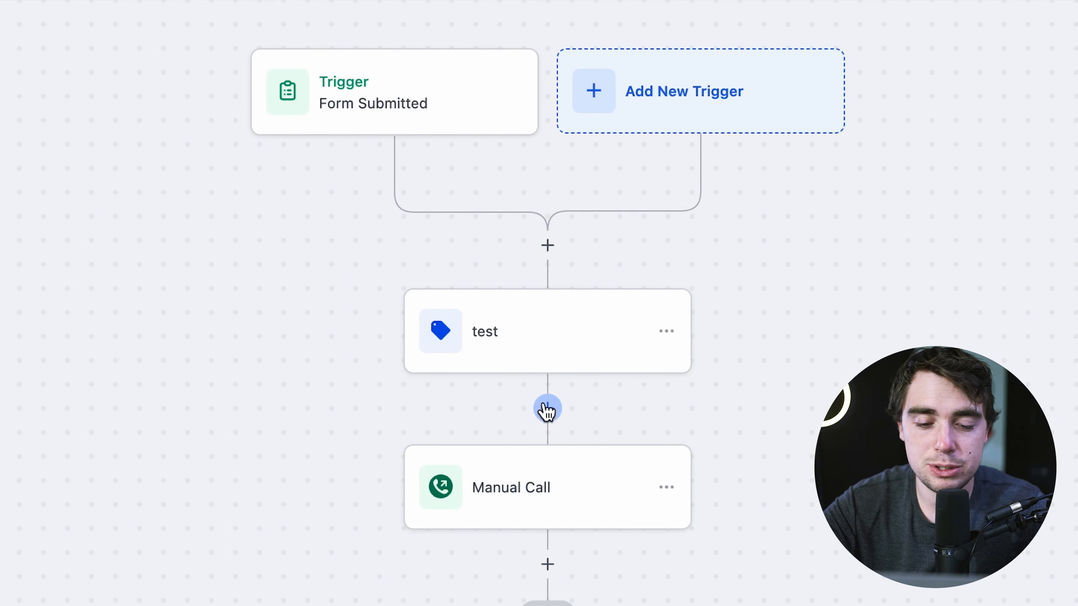
- Try a Send Email action between test and Manual Call, discard it, and exit the builder
left_click(546, 409)
type("email")
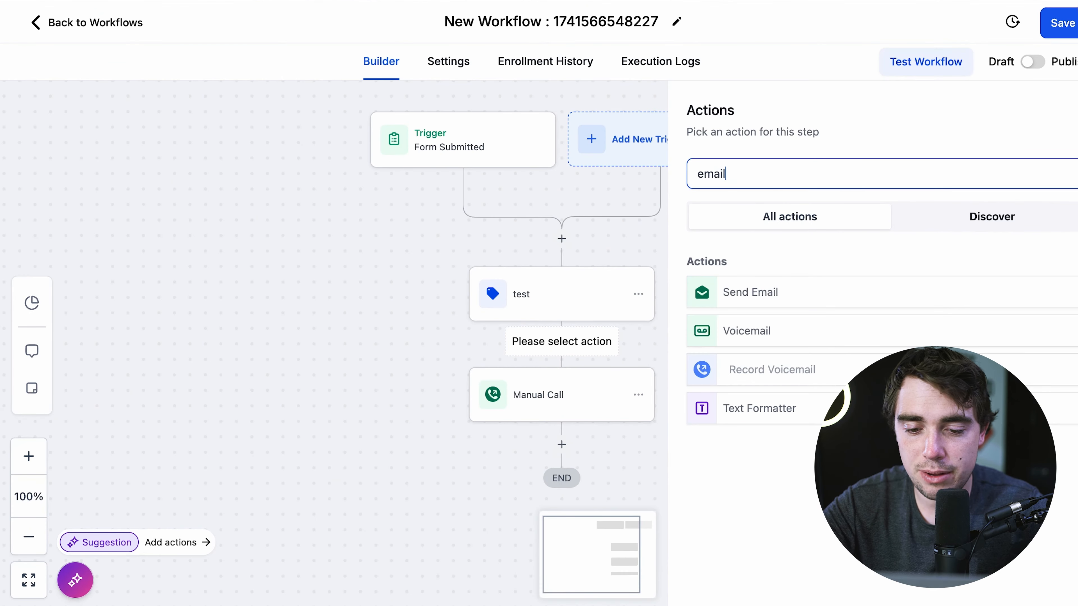
left_click(731, 293)
scroll(733, 293, "down", 5)
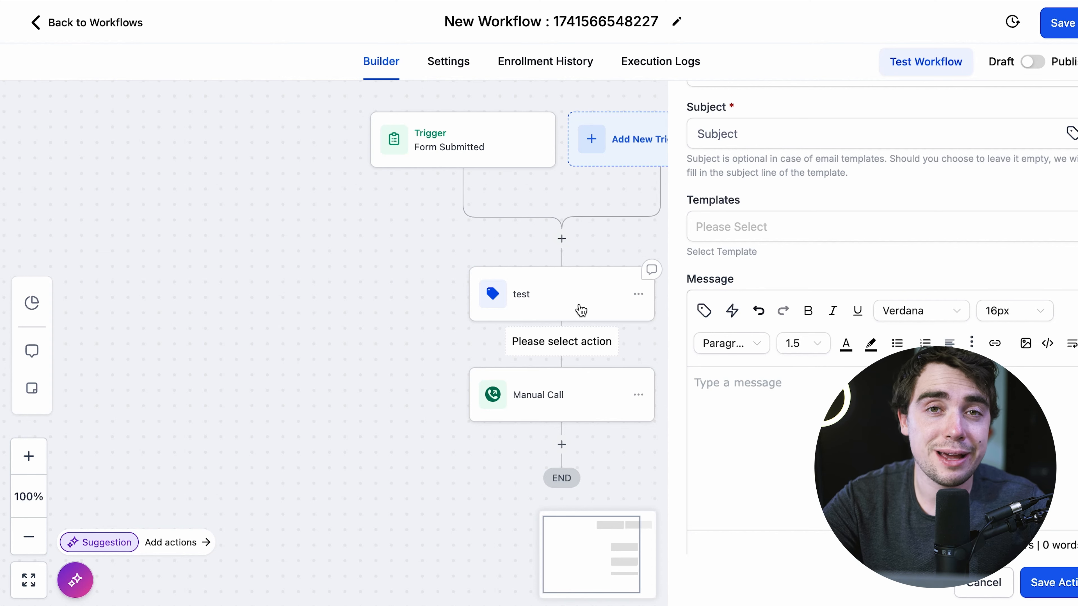
left_click(356, 186)
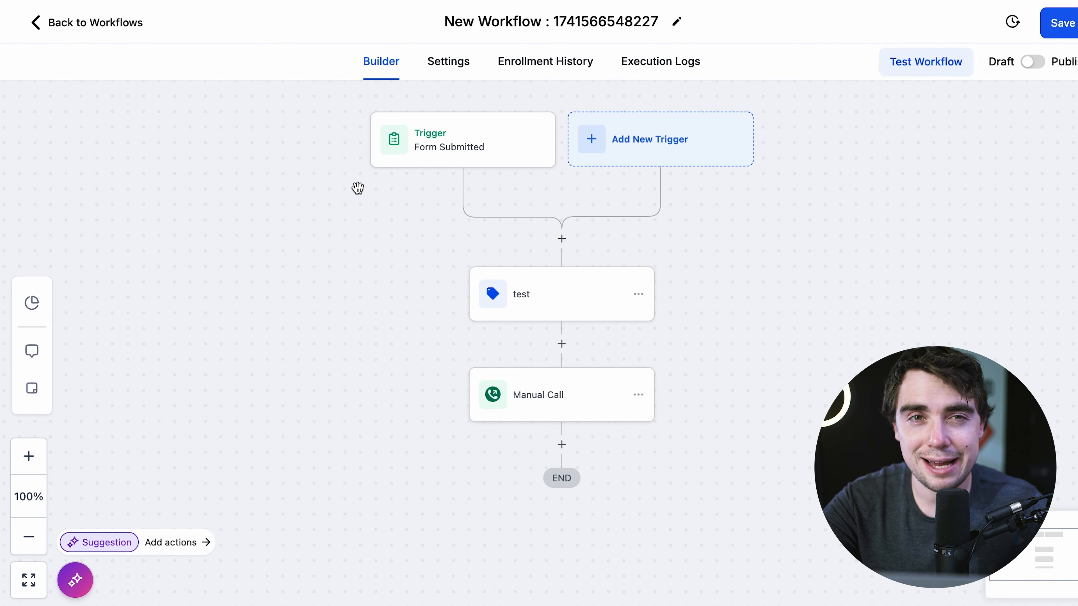
left_click(64, 25)
- Confirm leaving the workflow, browse Calendar Settings and staff, then start a new calendar
left_click(722, 352)
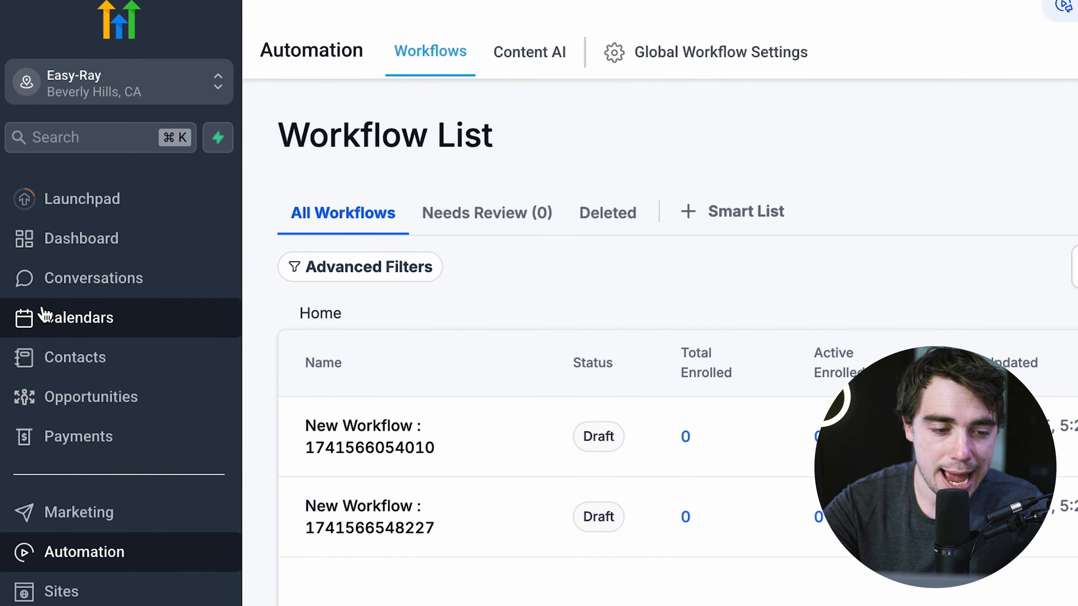
left_click(42, 317)
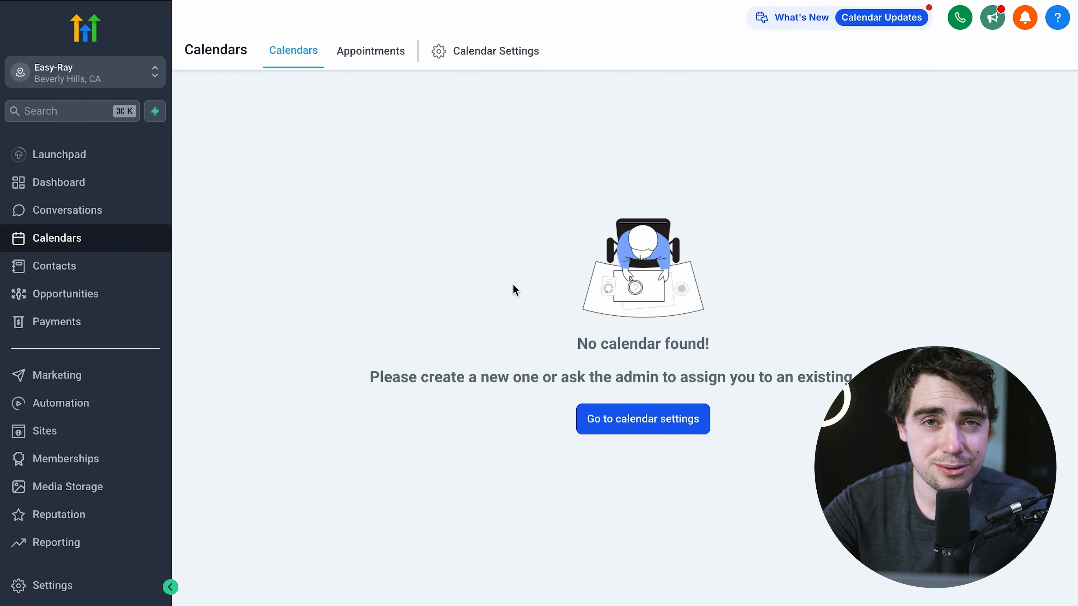
left_click(621, 421)
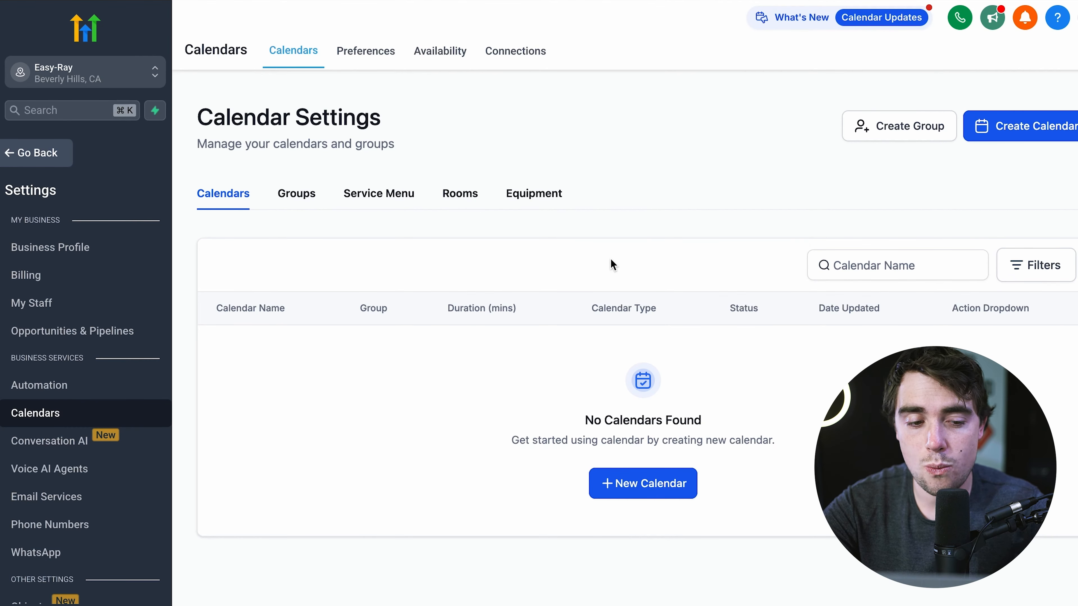
left_click(30, 312)
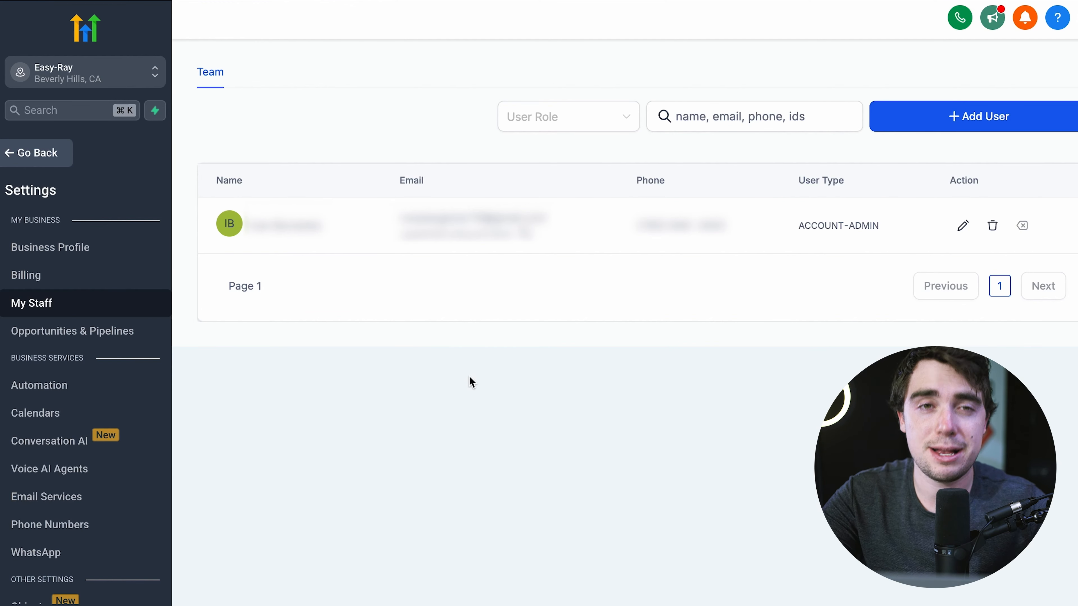
left_click(19, 154)
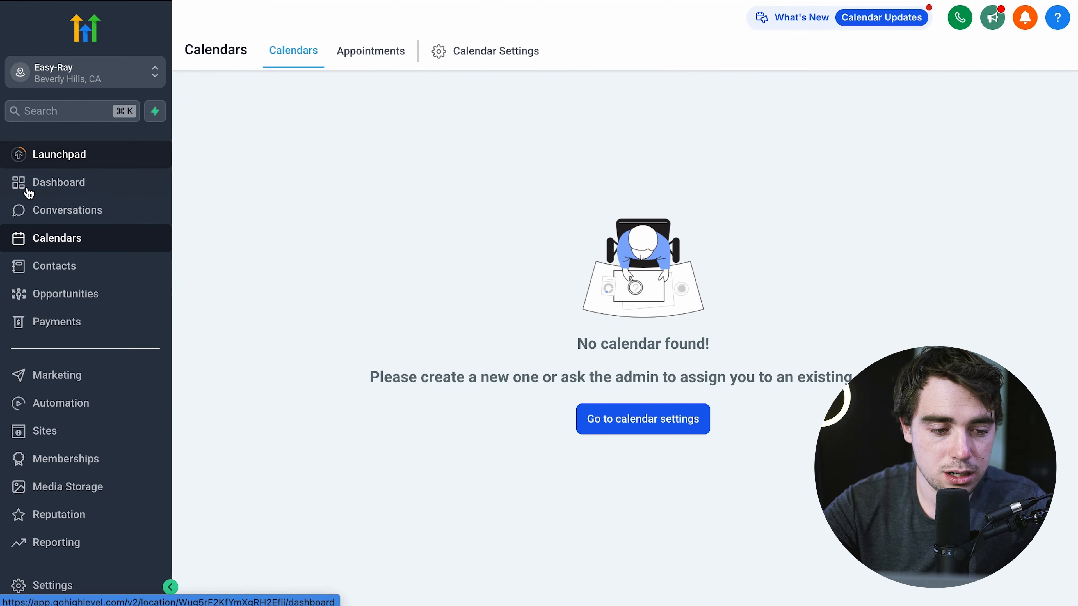
left_click(637, 418)
left_click(1014, 135)
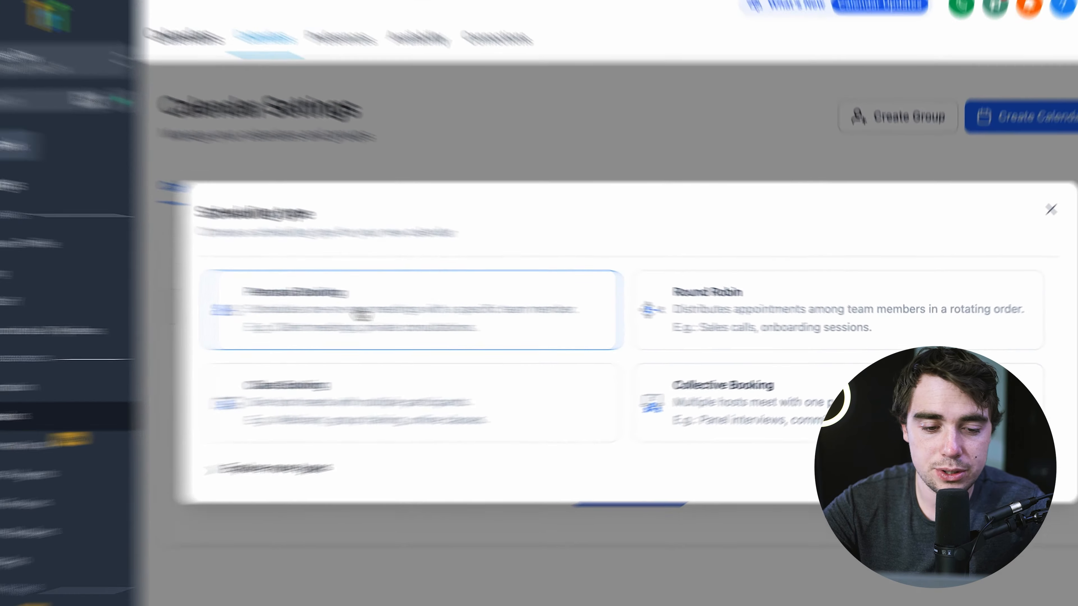
- Choose Personal Booking, name the calendar 'test', and assign the team member
left_click(361, 314)
left_click(432, 159)
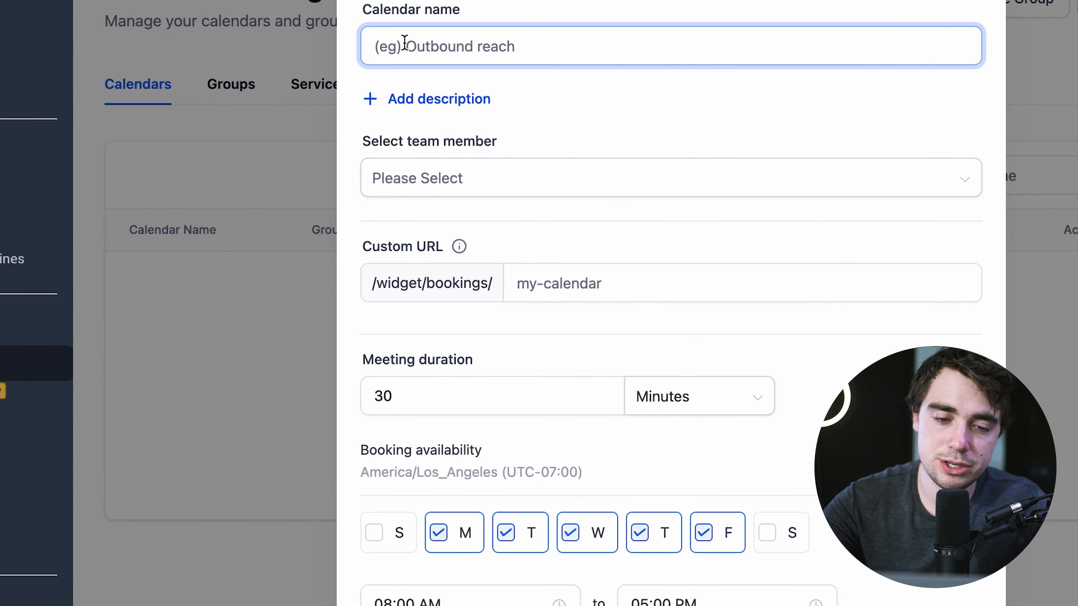
type("test")
left_click(430, 179)
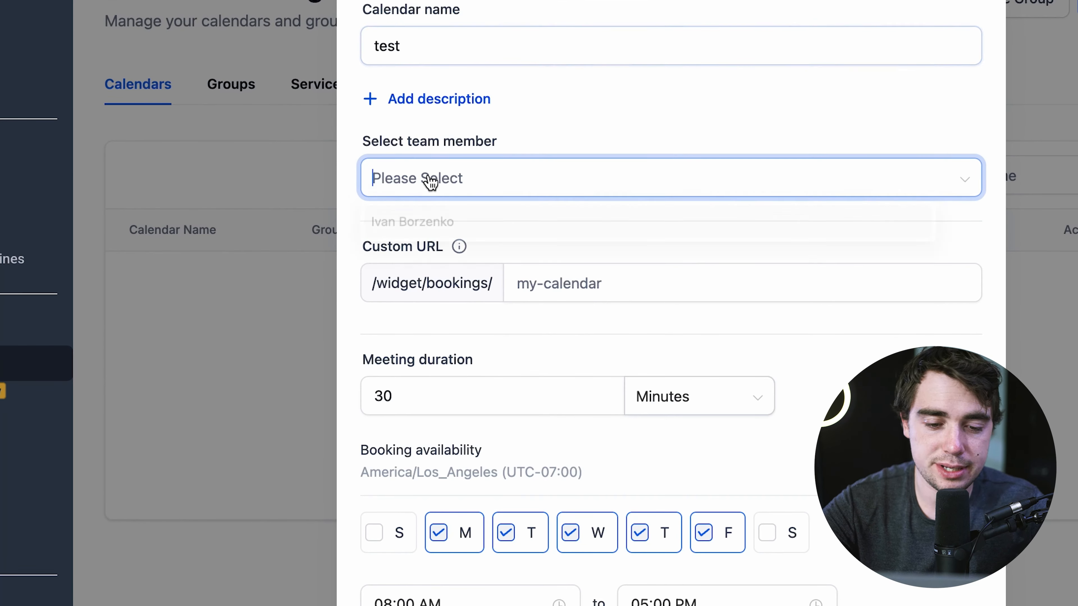
left_click(422, 229)
- Set a custom URL slug and 30-minute duration, create the calendar, and copy its embed code
left_click(558, 291)
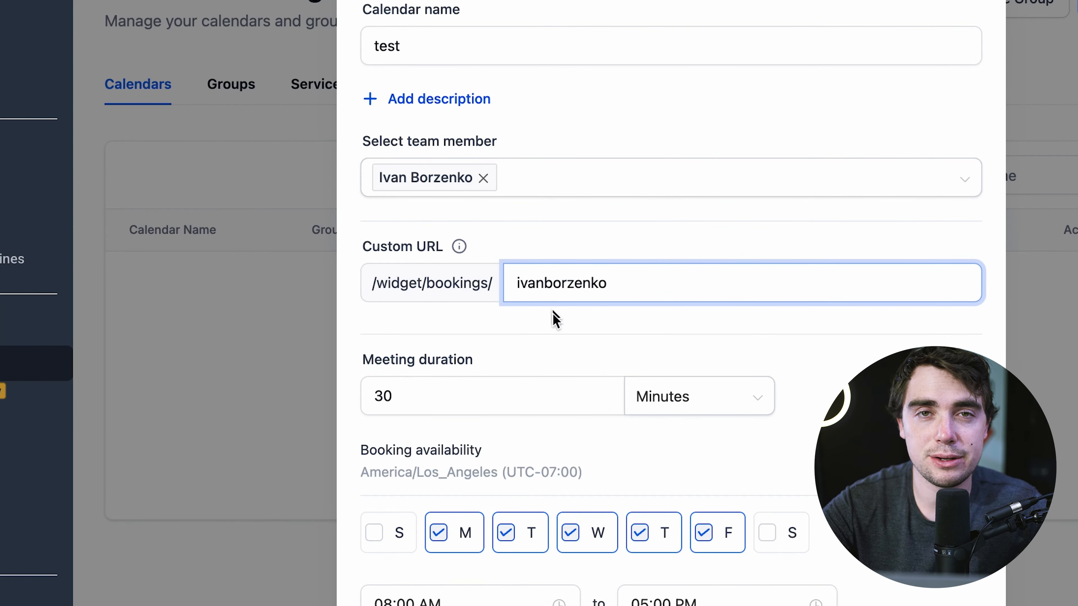
scroll(555, 319, "down", 2)
left_click(553, 346)
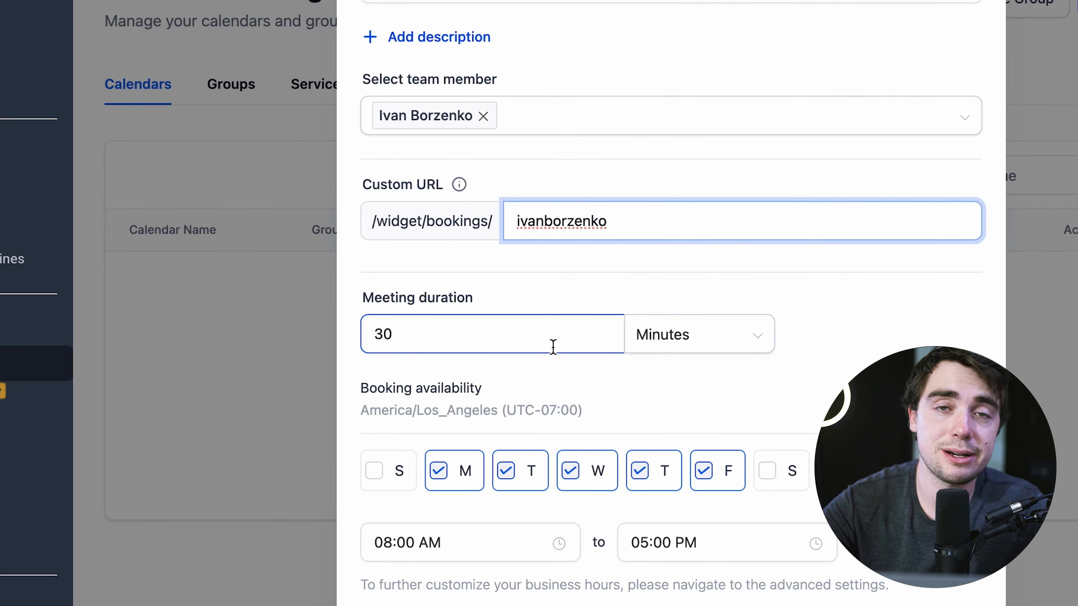
scroll(553, 346, "down", 3)
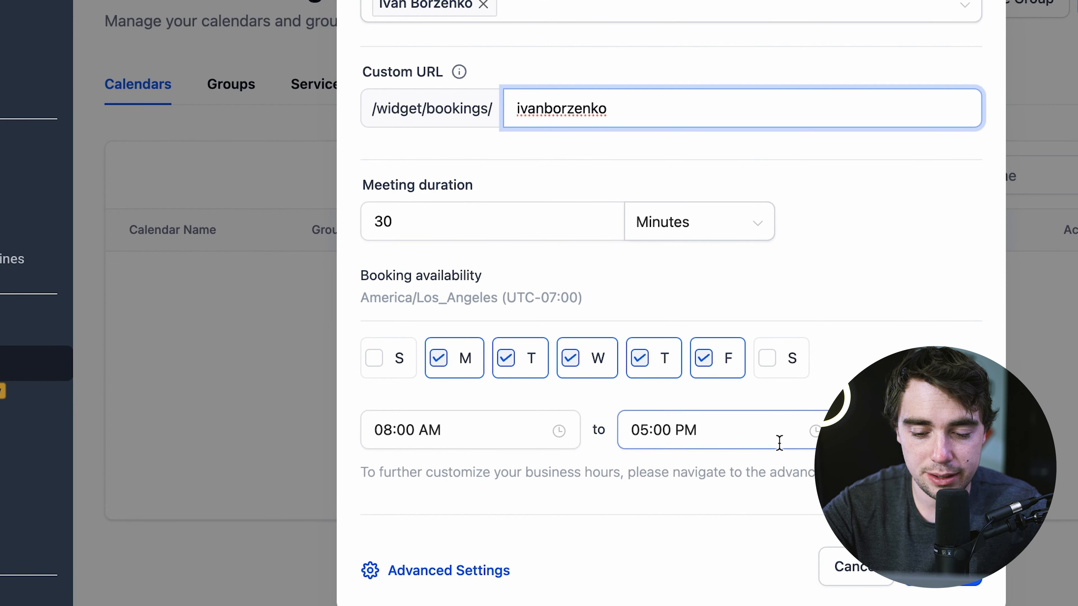
left_click(938, 568)
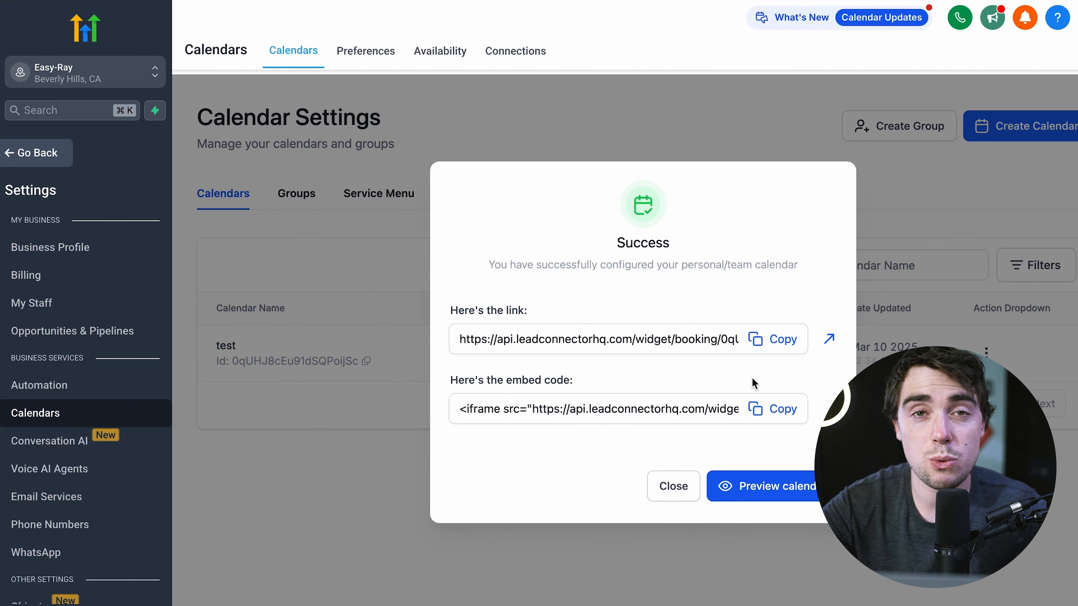
left_click(758, 414)
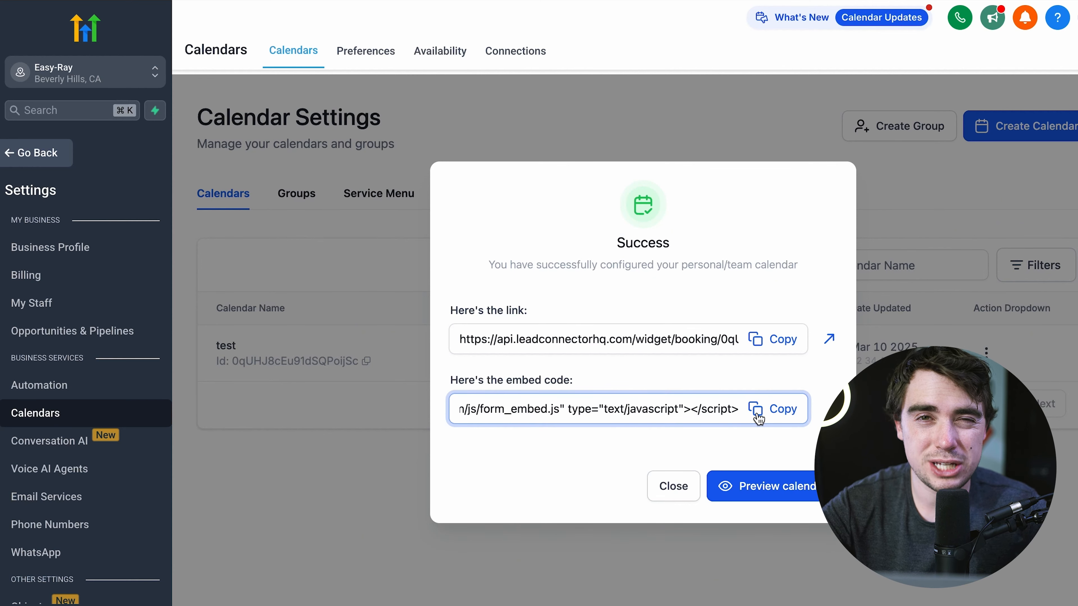
- Dismiss the calendar success dialog and open the Website Designer site from Sites > Websites
left_click(680, 488)
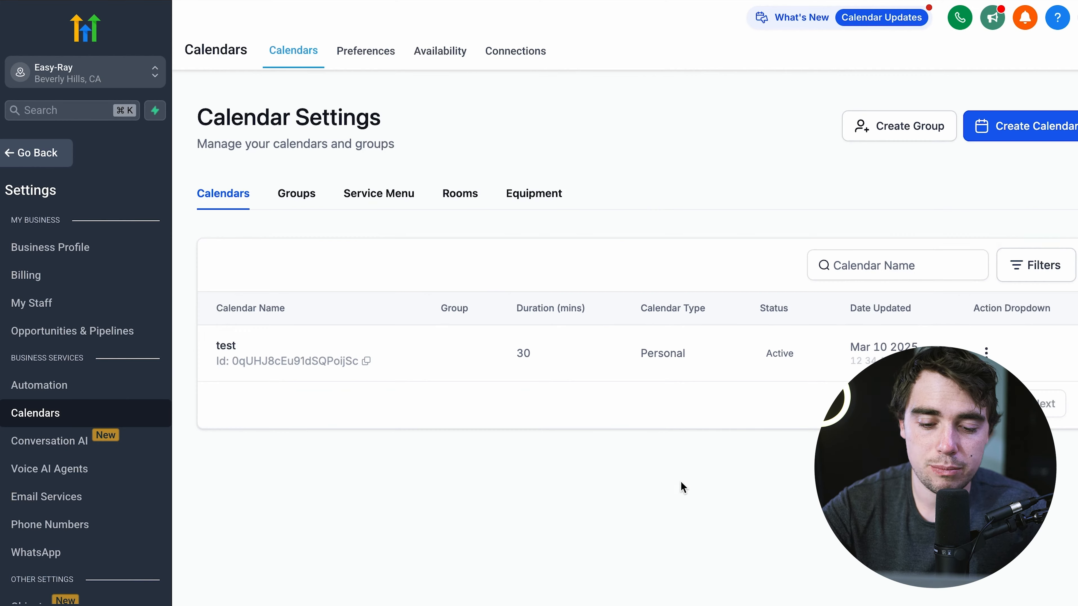
left_click(19, 163)
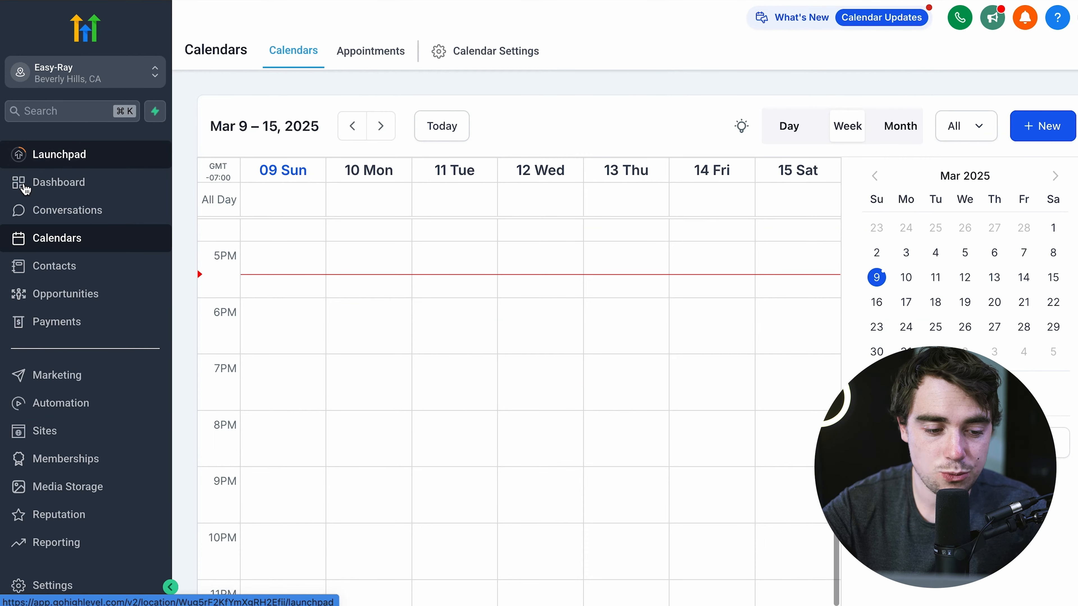
left_click(45, 432)
left_click(316, 96)
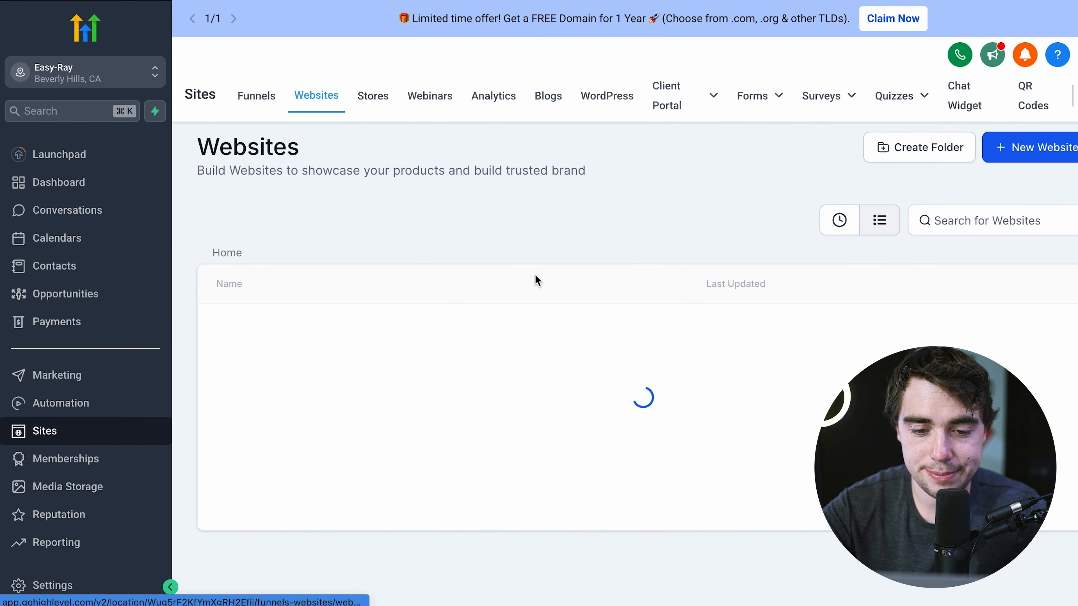
left_click(237, 380)
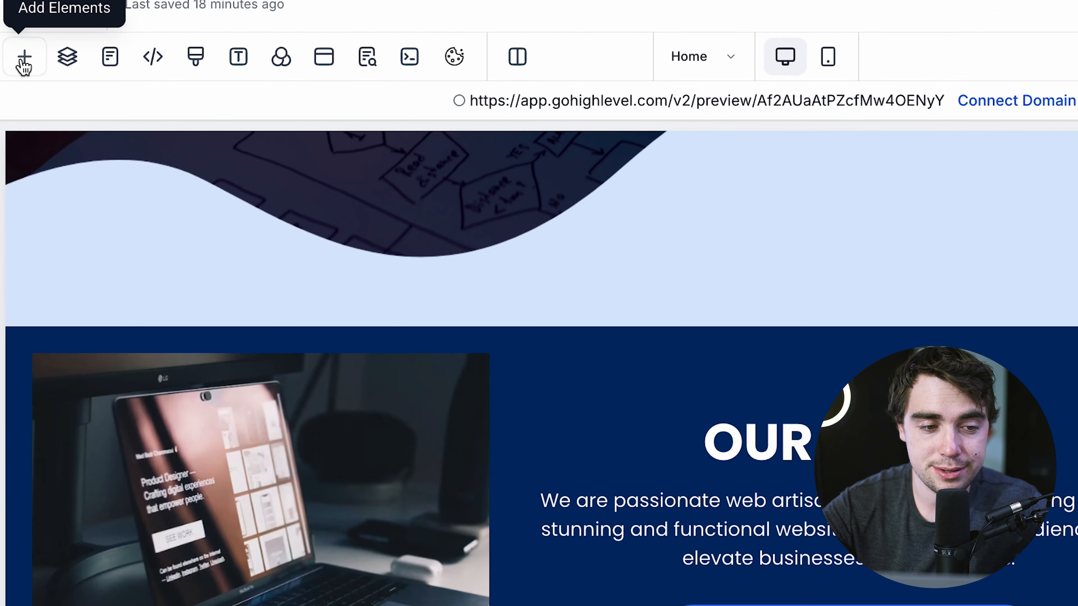
- Add a Custom HTML/Javascript element above the laptop image in the Our Story section
left_click(20, 60)
scroll(323, 497, "down", 15)
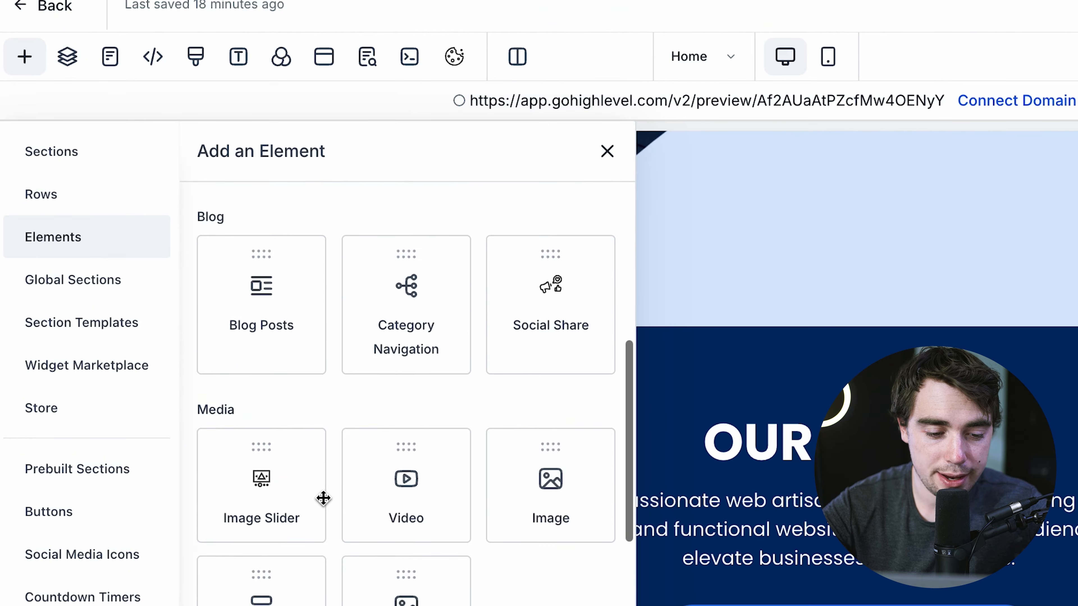
left_click_drag(263, 583, 562, 335)
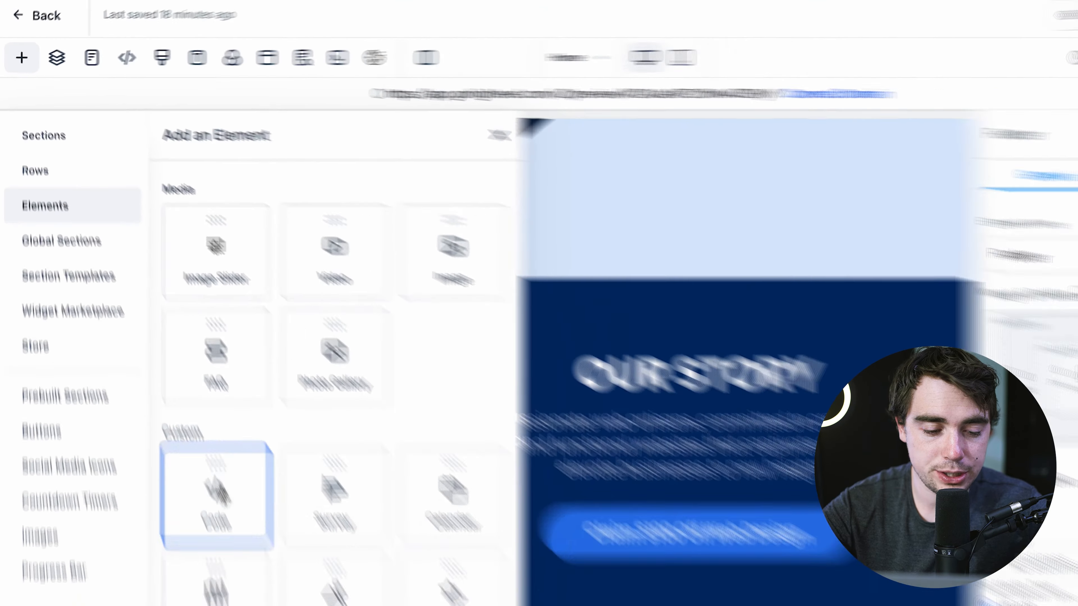
left_click_drag(414, 261, 328, 302)
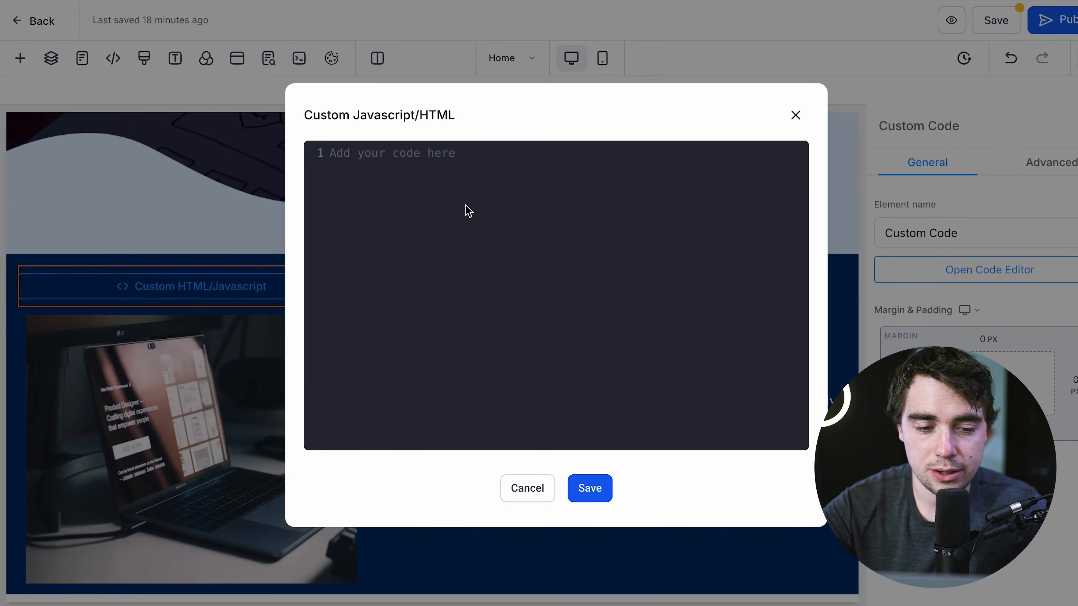
- Paste and save the test calendar embed code, preview it by selecting March 11, then go back
key("ctrl+v")
left_click(588, 488)
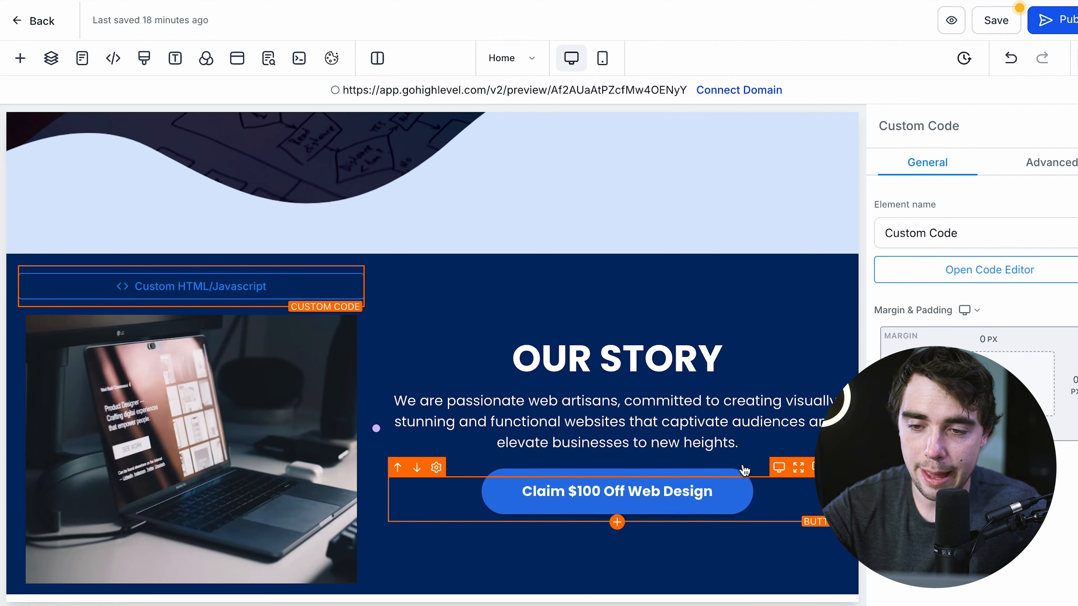
left_click(948, 25)
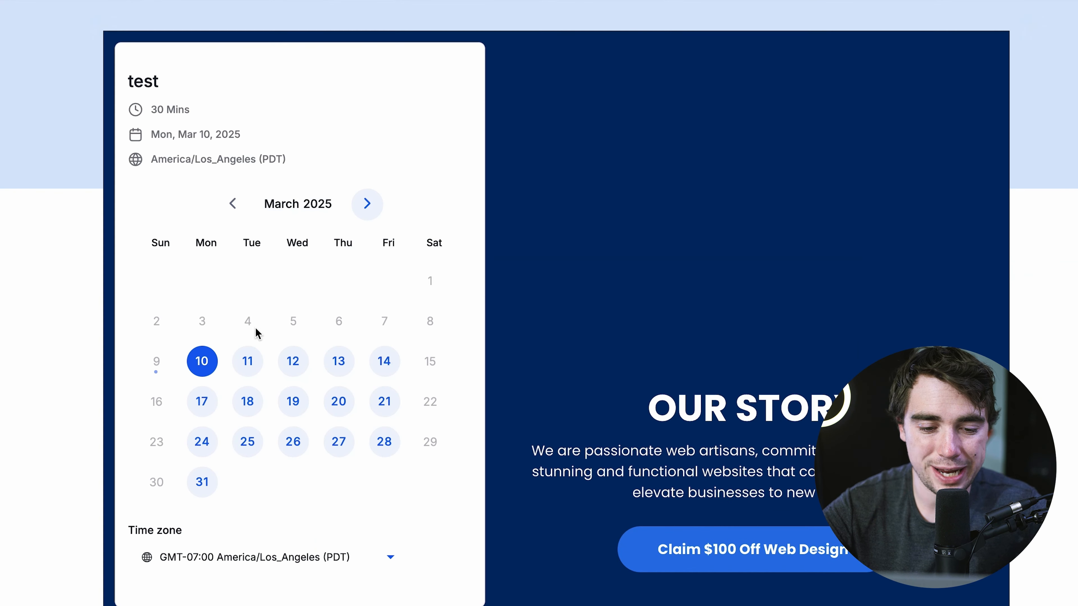
left_click(248, 361)
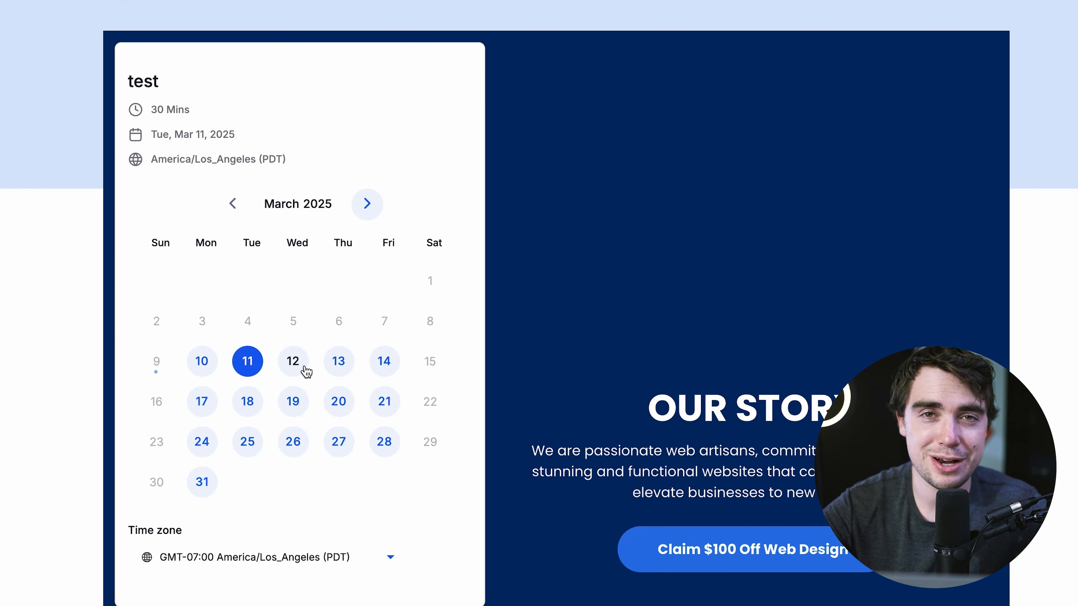
scroll(318, 373, "down", 1)
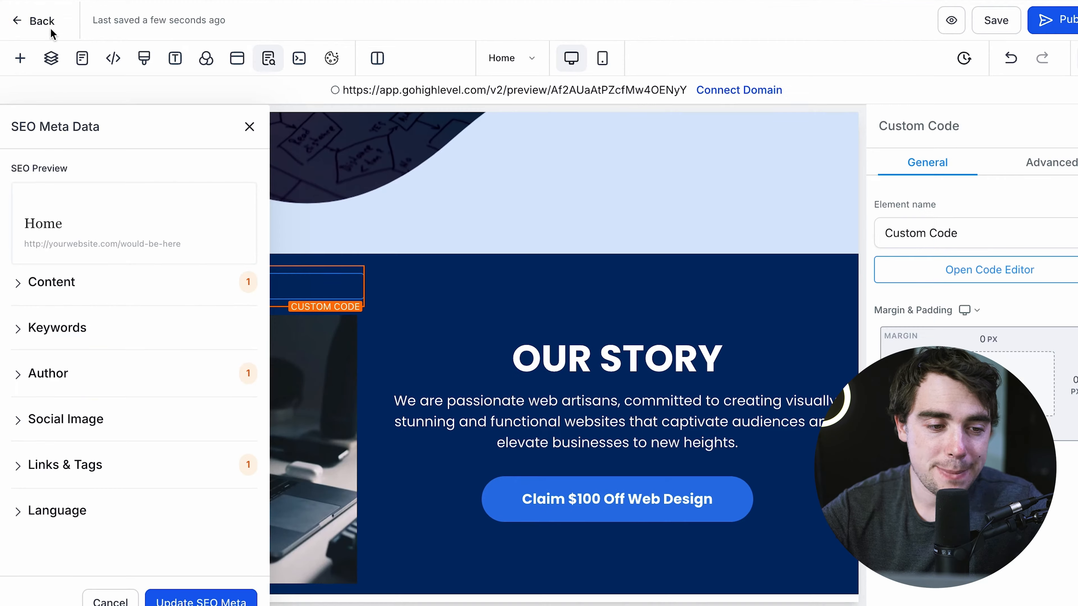
left_click(39, 25)
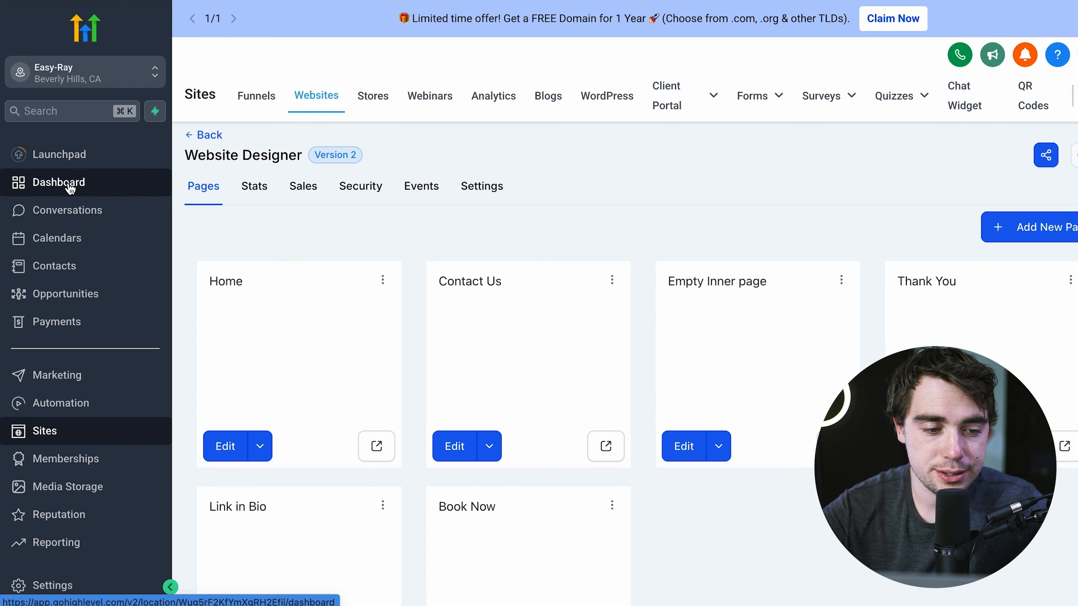
- Edit the test calendar and review its Customizations: Neo widget, #178af6ff color, 'Schedule Meeting' button
left_click(57, 239)
left_click(445, 48)
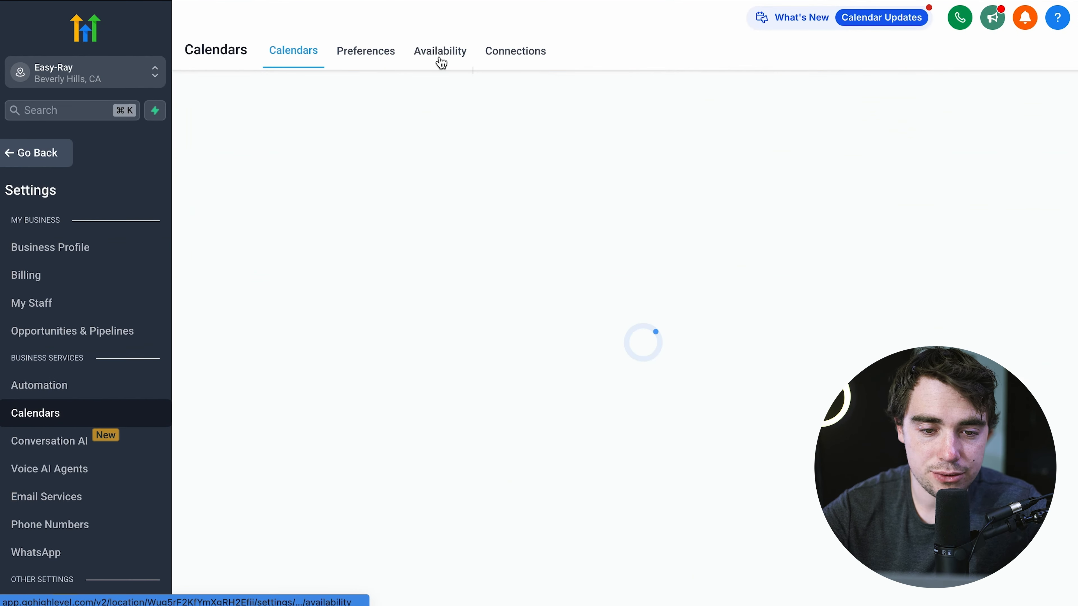
left_click(911, 396)
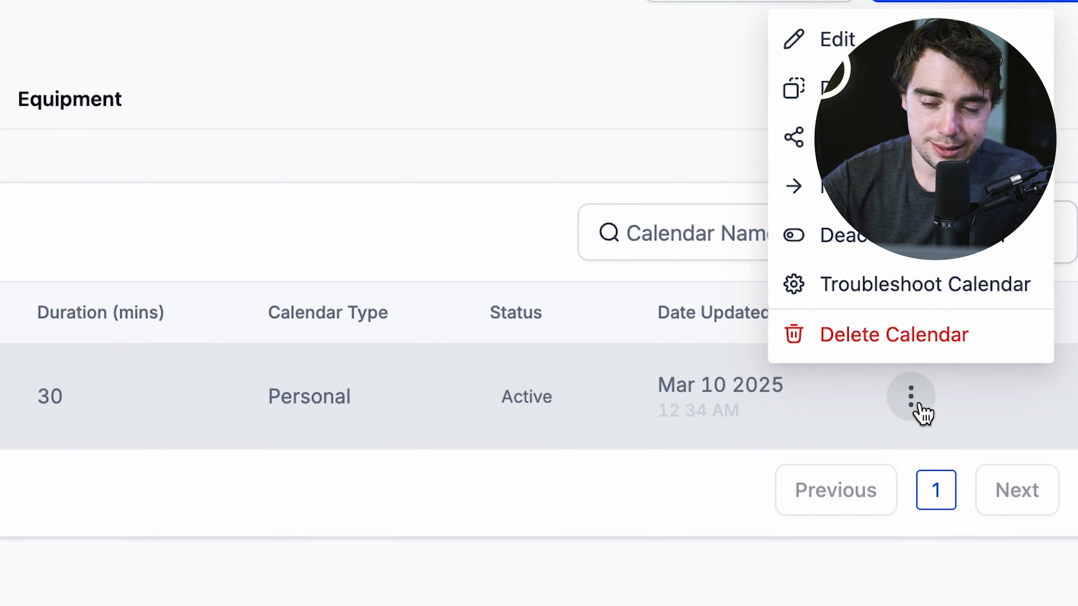
left_click(806, 40)
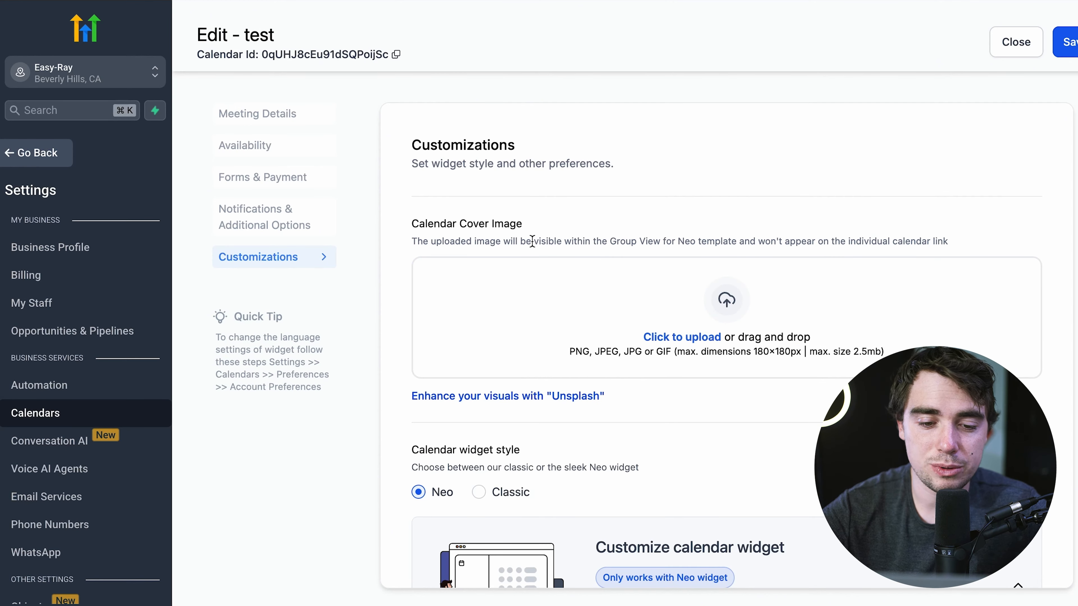
scroll(654, 325, "down", 5)
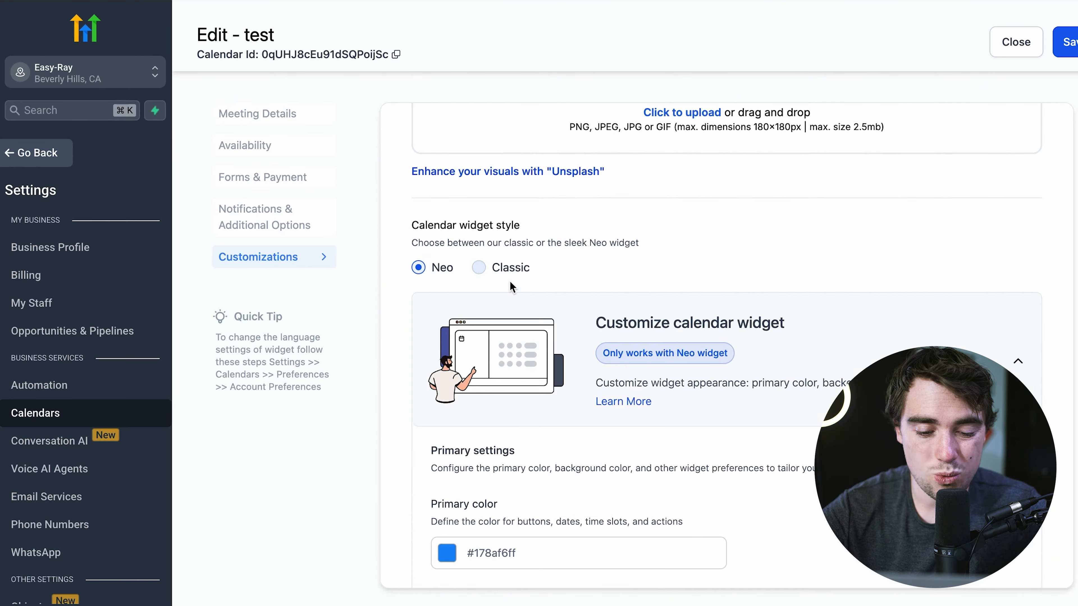
scroll(512, 287, "down", 7)
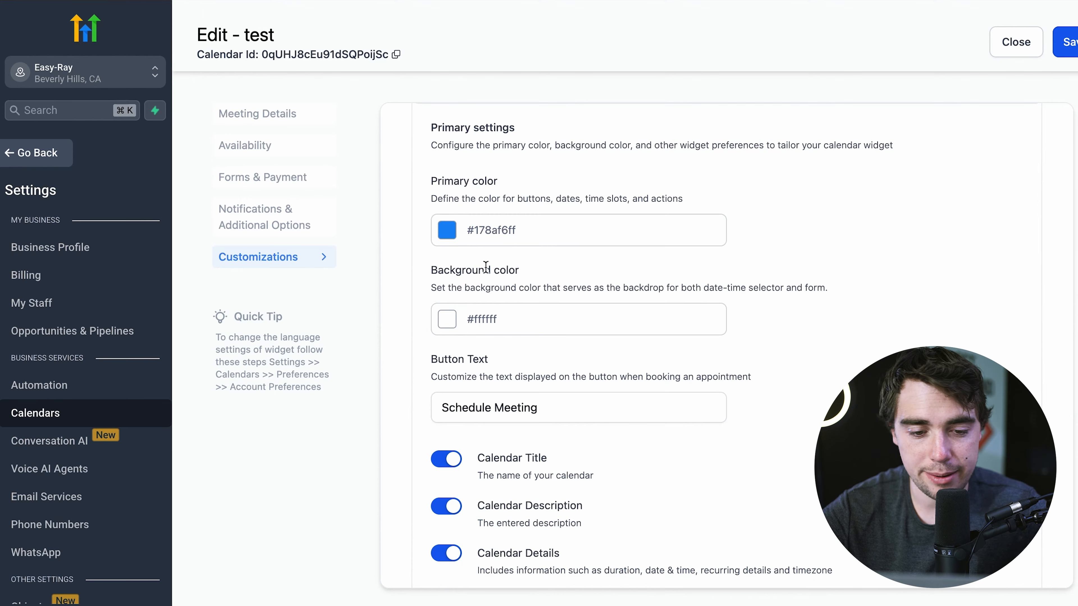
scroll(567, 308, "down", 1)
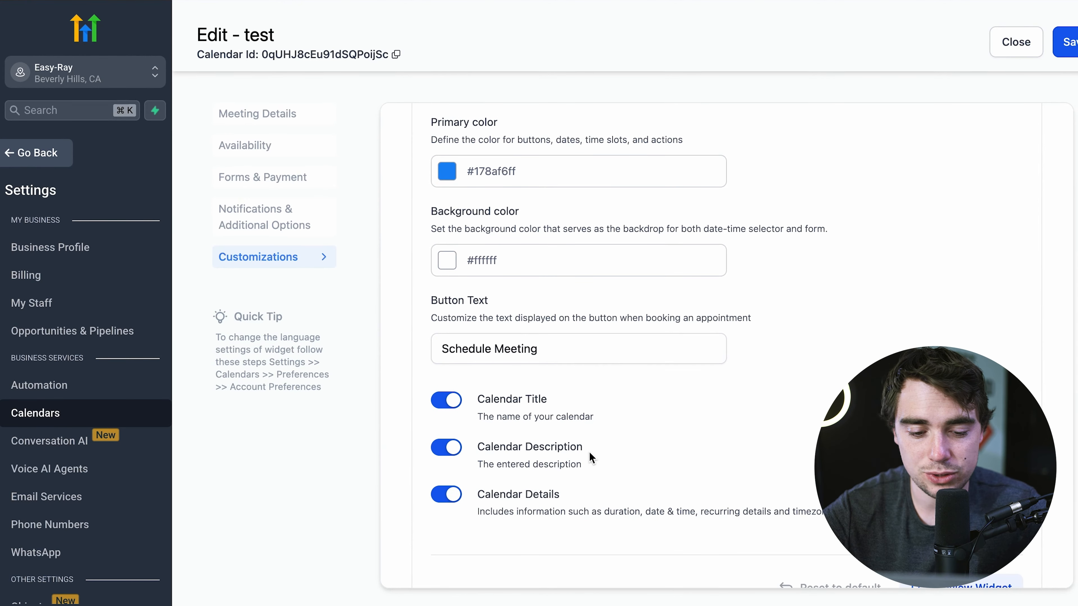
scroll(556, 524, "up", 10)
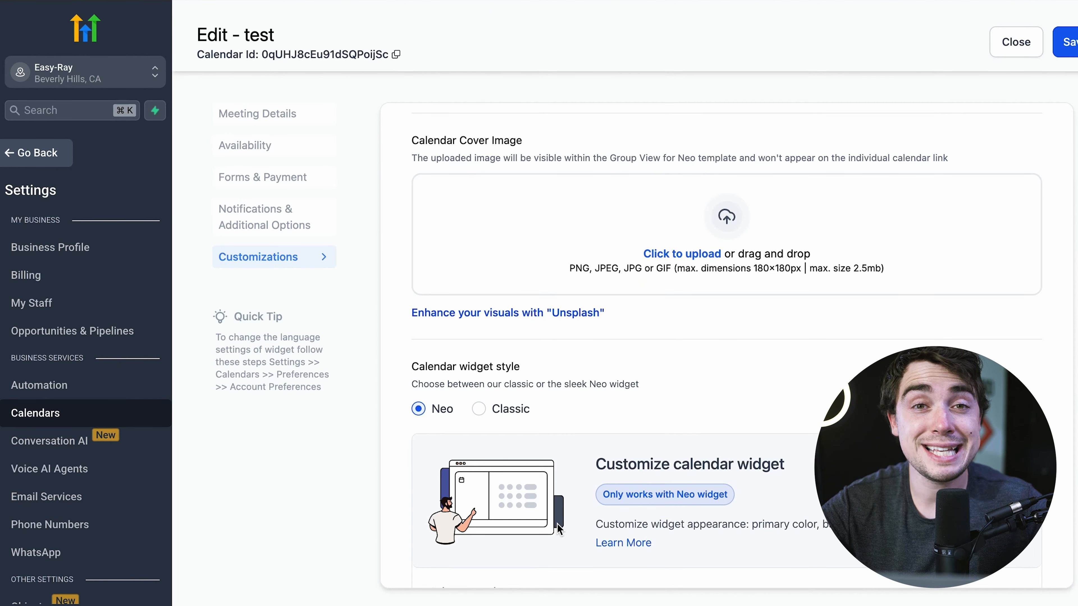